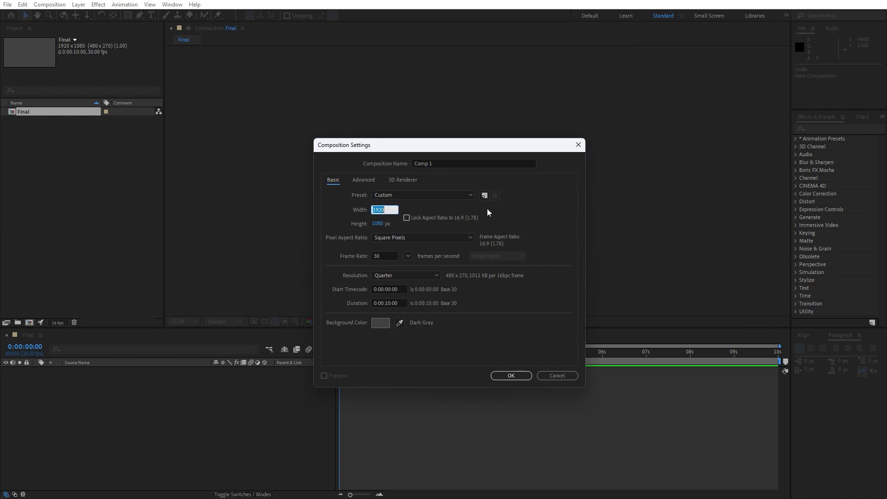
- Create a new 2200 × 2200 px composition named Shapes
{"action": "type", "text": "2200"}
{"action": "left_click_drag", "start_coordinate": [391, 211], "coordinate": [293, 216]}
{"action": "left_click", "coordinate": [375, 223]}
{"action": "type", "text": "2200"}
{"action": "left_click_drag", "start_coordinate": [444, 166], "coordinate": [343, 166]}
{"action": "type", "text": "Shapes"}
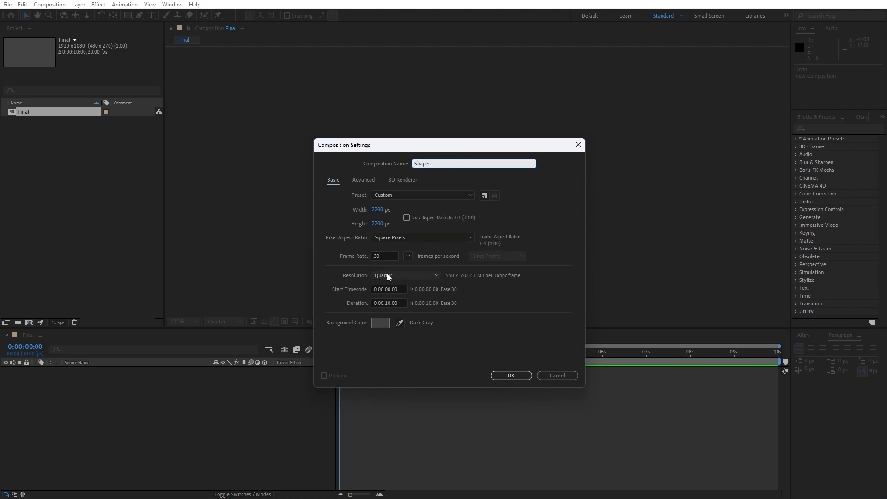
{"action": "left_click", "coordinate": [510, 376]}
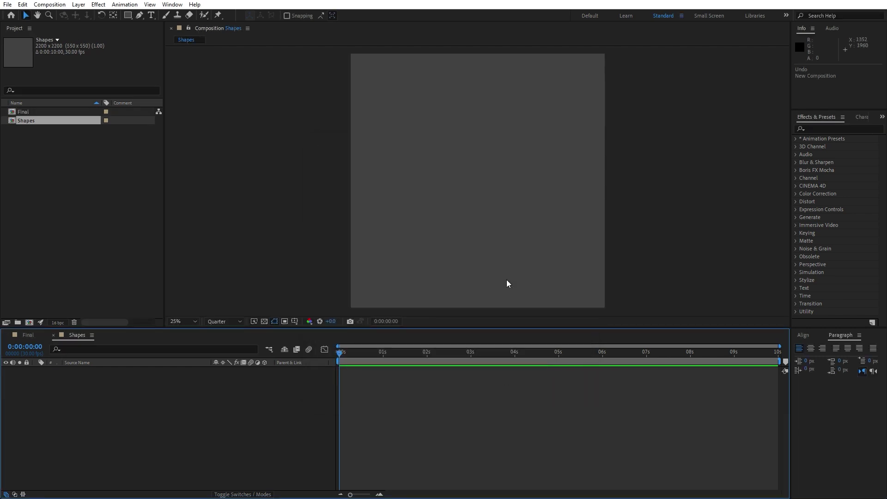
- Add a white 2200 × 2200 px solid named Circle 01 to the Shapes composition
{"action": "key", "text": "comma"}
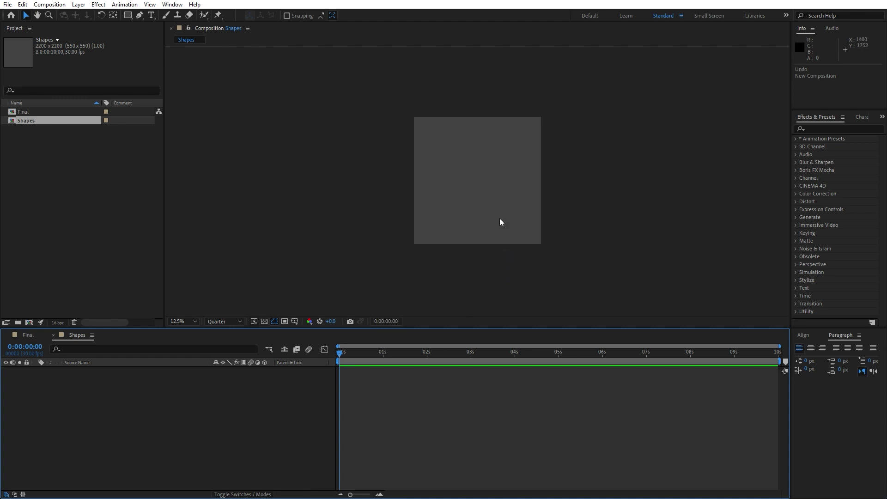
{"action": "right_click", "coordinate": [145, 421]}
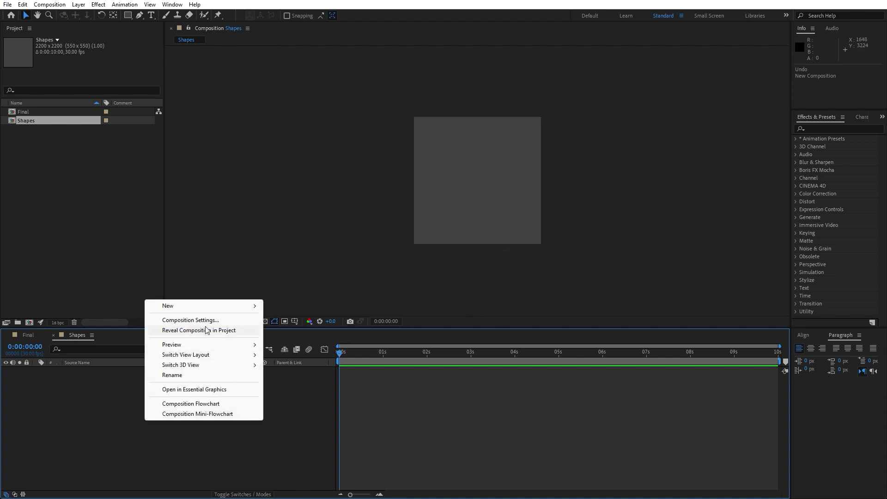
{"action": "mouse_move", "coordinate": [198, 306]}
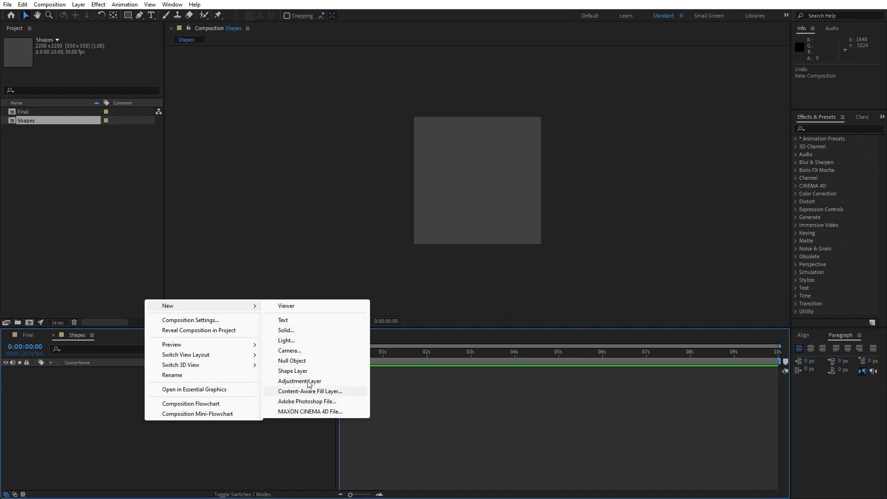
{"action": "left_click", "coordinate": [295, 331]}
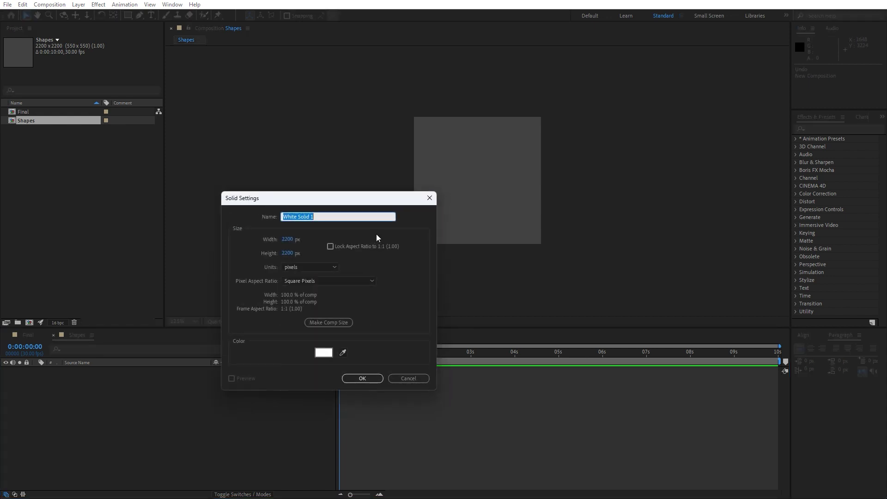
{"action": "type", "text": "Circle 01"}
{"action": "left_click", "coordinate": [372, 377]}
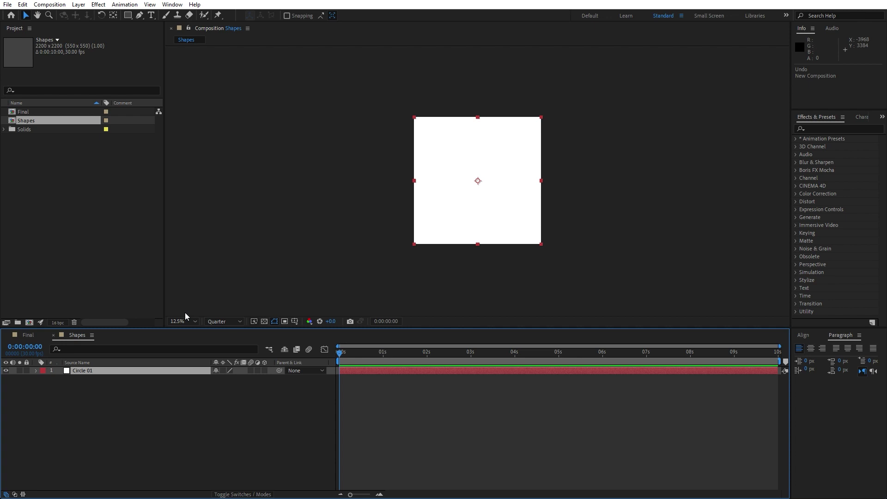
- Draw a circular Ellipse mask about 832 px in diameter on Circle 01 and move it to the composition's lower-left area
{"action": "left_click", "coordinate": [129, 18]}
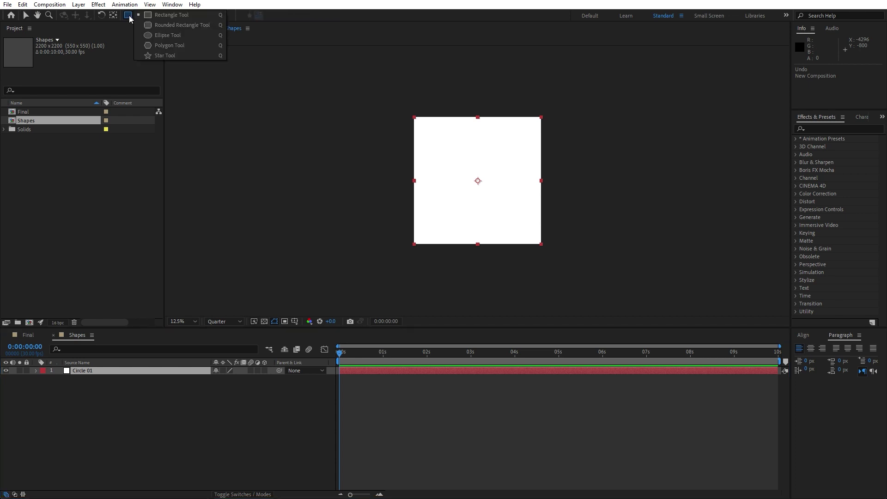
{"action": "left_click", "coordinate": [161, 35]}
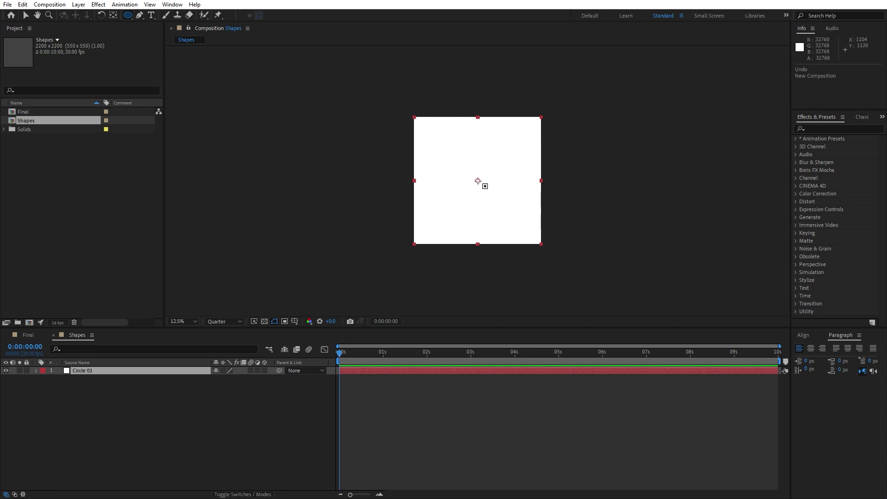
{"action": "left_click_drag", "start_coordinate": [478, 181], "coordinate": [523, 226]}
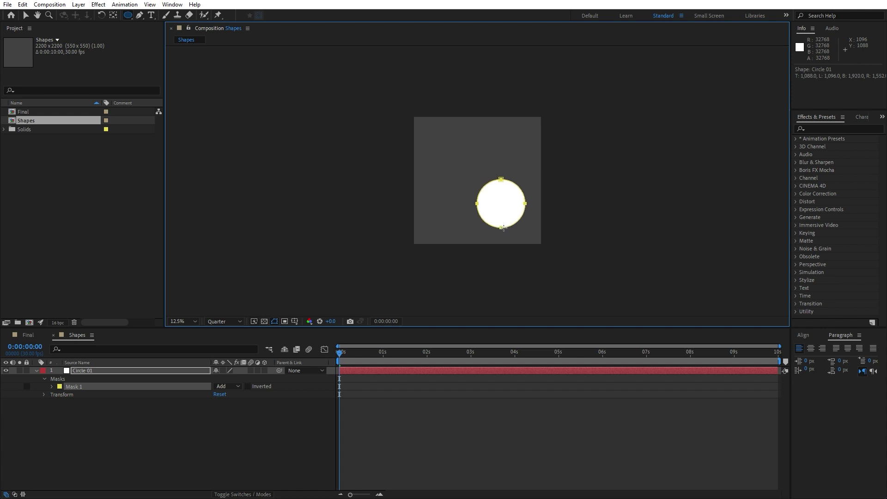
{"action": "left_click_drag", "start_coordinate": [504, 227], "coordinate": [443, 239]}
{"action": "key", "text": "space"}
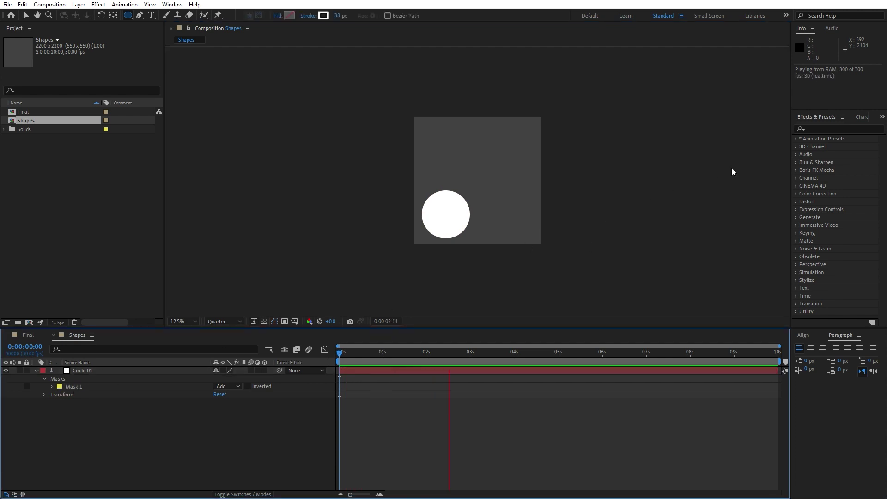
- Find the Gradient Ramp effect and apply it to the Circle 01 layer
{"action": "left_click", "coordinate": [817, 129]}
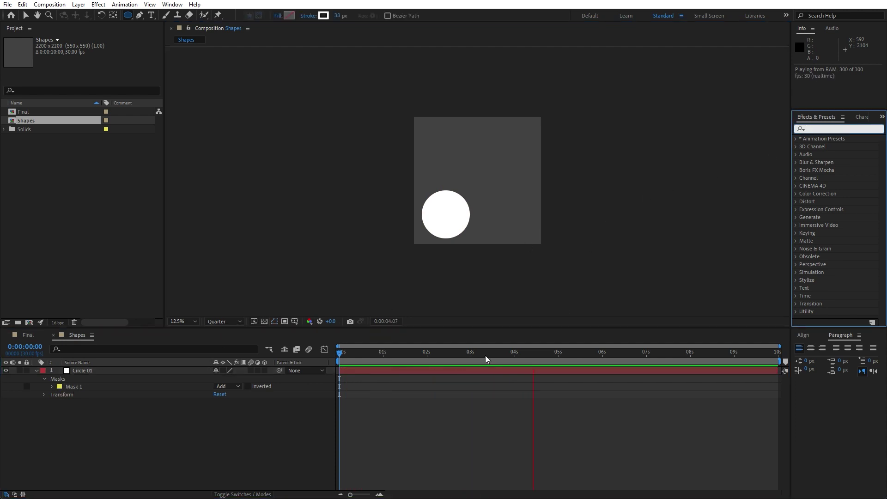
{"action": "left_click", "coordinate": [485, 355]}
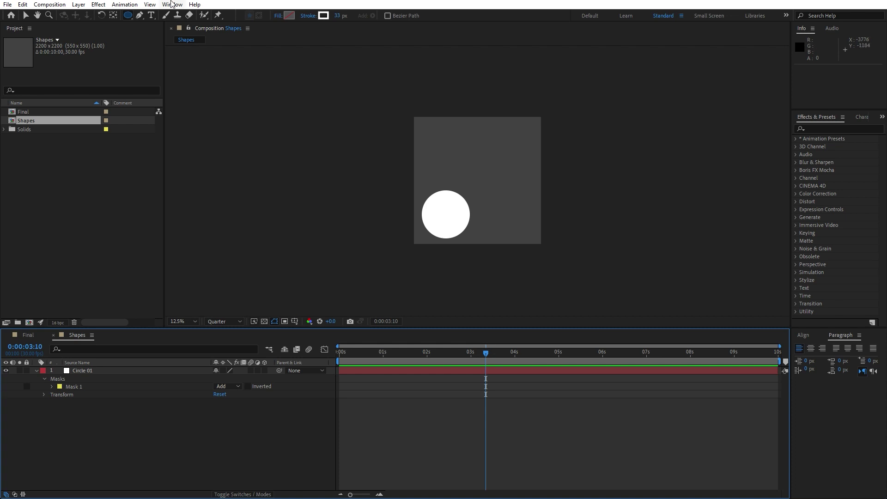
{"action": "left_click", "coordinate": [172, 4]}
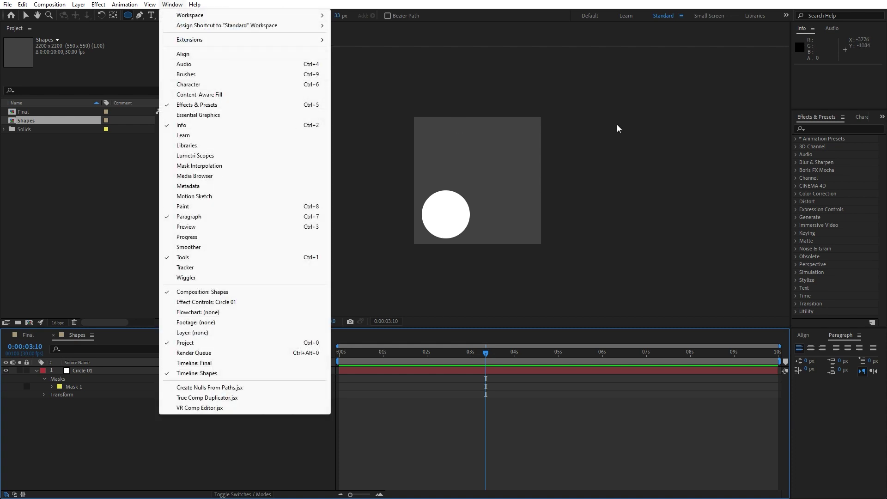
{"action": "left_click", "coordinate": [829, 129]}
{"action": "type", "text": "ramp"}
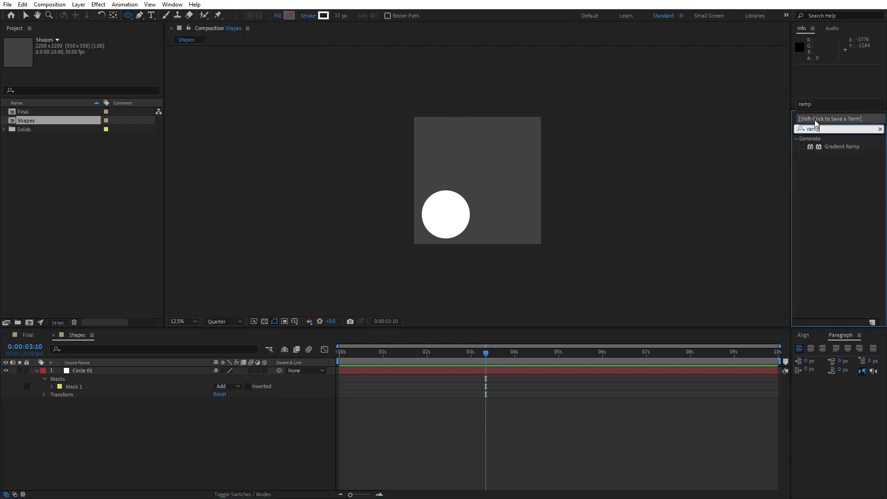
{"action": "left_click_drag", "start_coordinate": [834, 147], "coordinate": [112, 371]}
{"action": "key", "text": "v"}
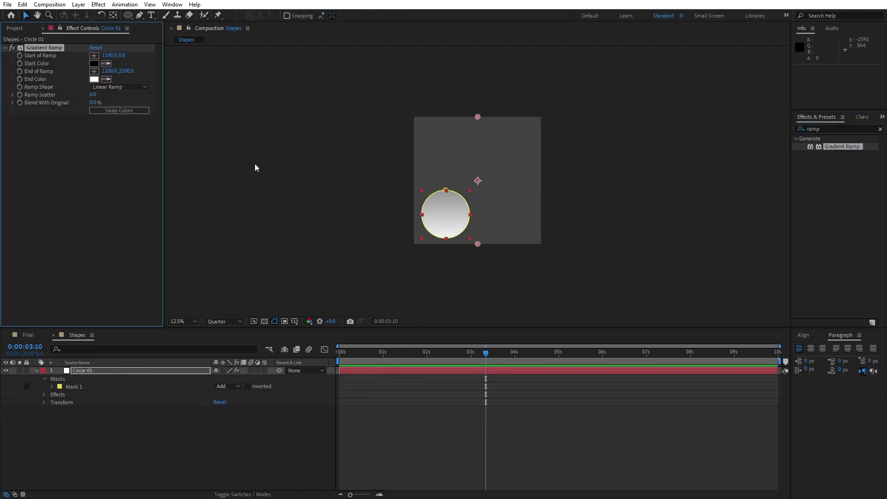
- Place the ramp's start at the circle's upper left (140, 1340) and its end at the lower right (1036, 1984)
{"action": "key", "text": "period"}
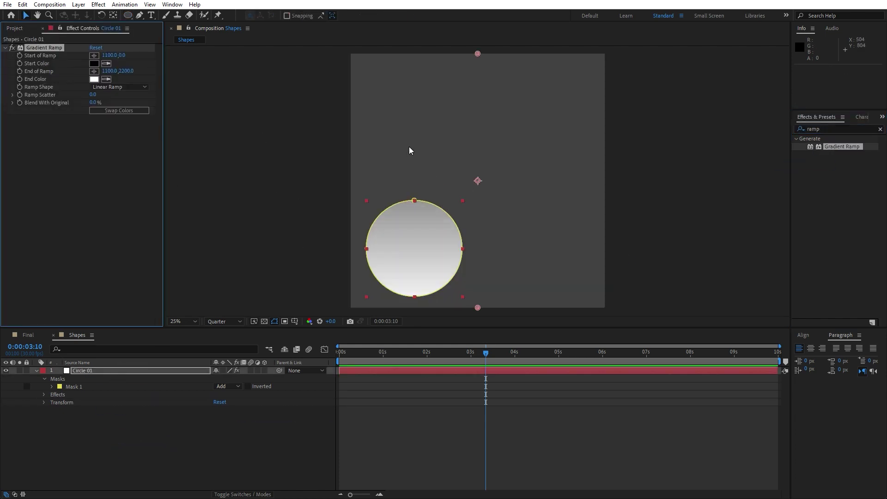
{"action": "left_click", "coordinate": [94, 55]}
{"action": "left_click", "coordinate": [366, 208]}
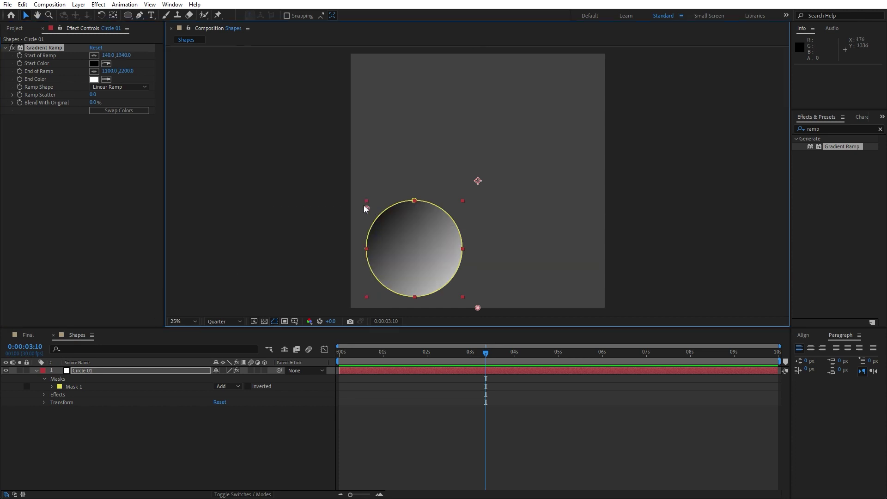
{"action": "left_click", "coordinate": [94, 71]}
{"action": "left_click", "coordinate": [471, 283]}
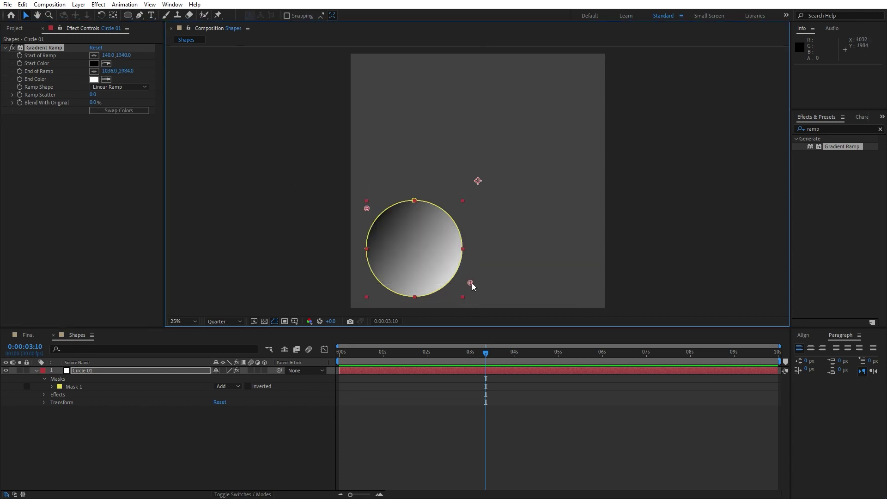
- Set the Gradient Ramp's start color to magenta and its end color to dark purple 8F00A0
{"action": "left_click", "coordinate": [94, 63]}
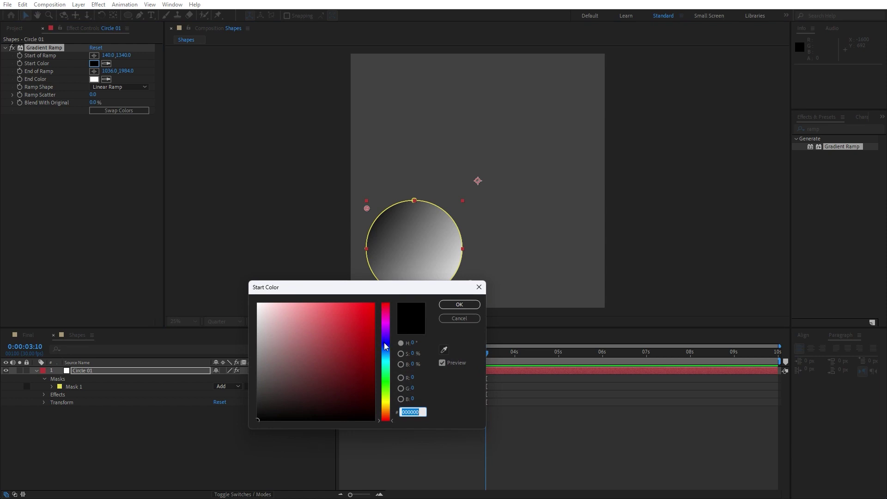
{"action": "left_click_drag", "start_coordinate": [386, 338], "coordinate": [384, 285]}
{"action": "left_click", "coordinate": [458, 304]}
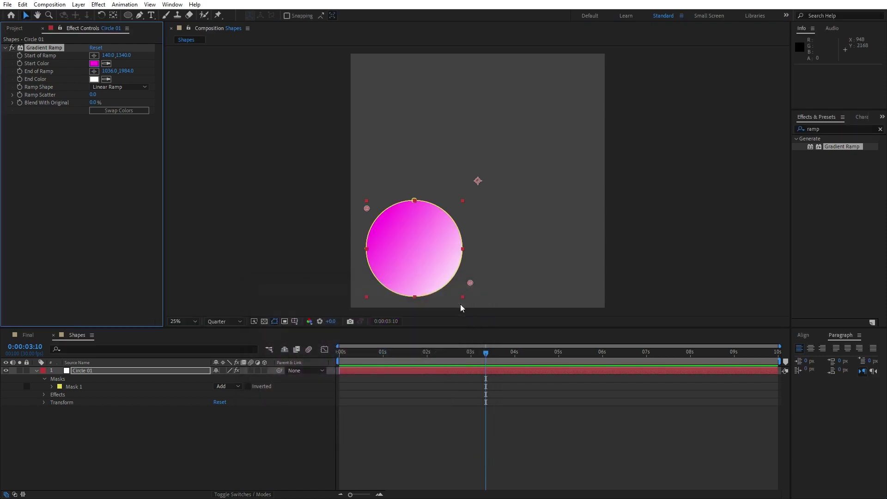
{"action": "left_click", "coordinate": [94, 79]}
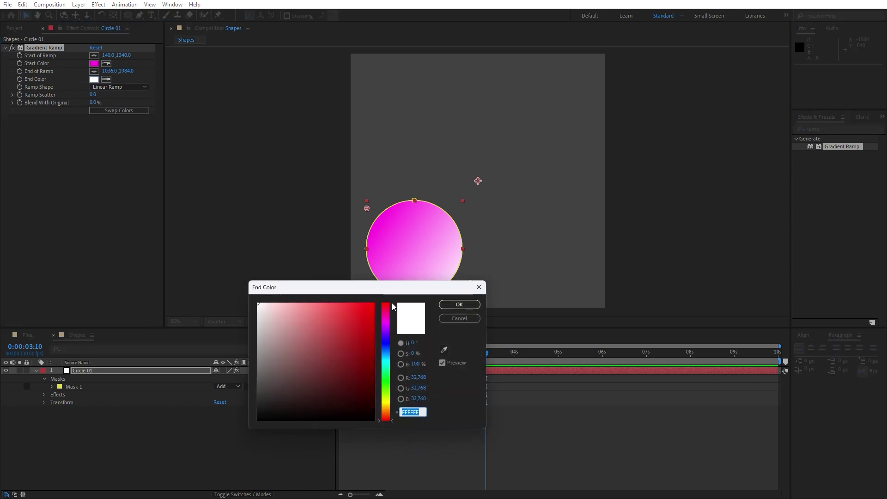
{"action": "left_click", "coordinate": [385, 323]}
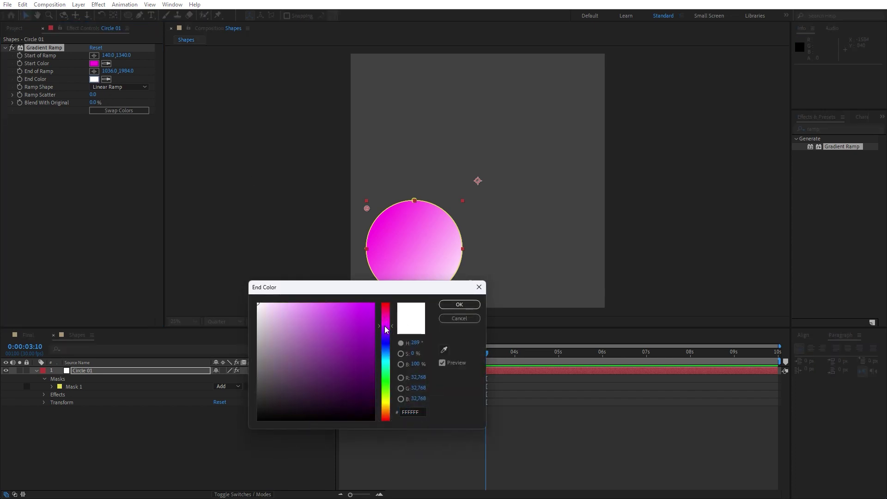
{"action": "mouse_move", "coordinate": [385, 326]}
{"action": "left_mouse_down"}
{"action": "mouse_move", "coordinate": [398, 302]}
{"action": "mouse_move", "coordinate": [399, 347]}
{"action": "left_mouse_up"}
{"action": "left_click", "coordinate": [456, 308]}
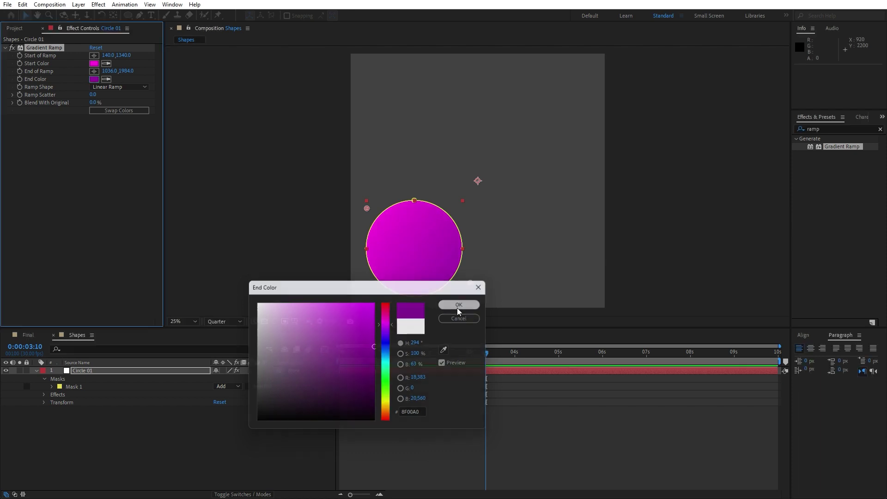
- Duplicate Circle 01 twice and offset the copies rightward into an overlapping row, with the topmost copy at about 1996, 1132
{"action": "left_click", "coordinate": [36, 370]}
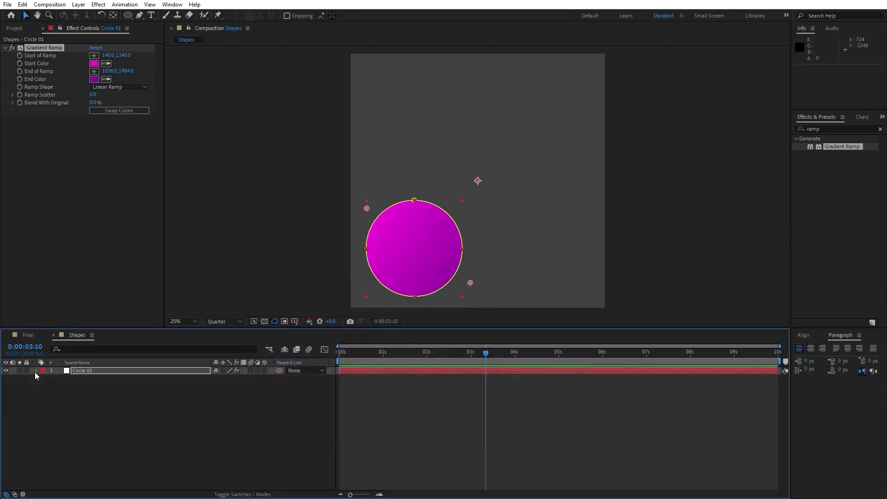
{"action": "left_click", "coordinate": [88, 373]}
{"action": "left_click", "coordinate": [22, 4]}
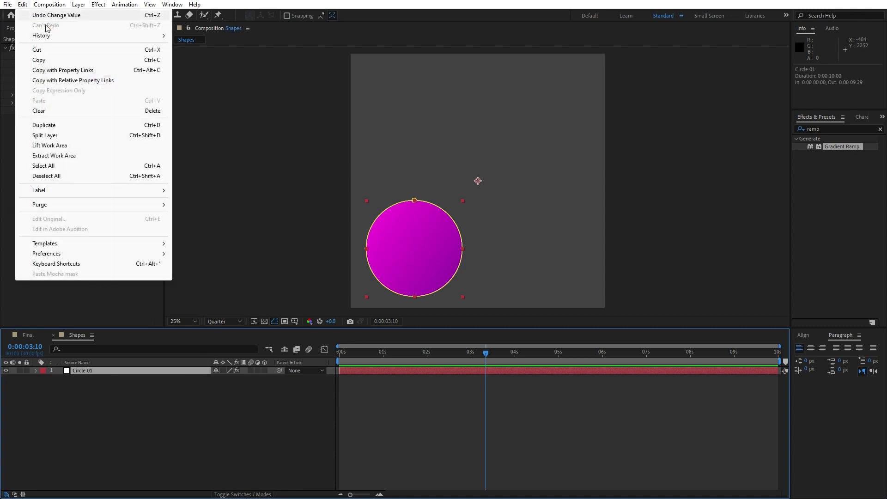
{"action": "left_click", "coordinate": [60, 125]}
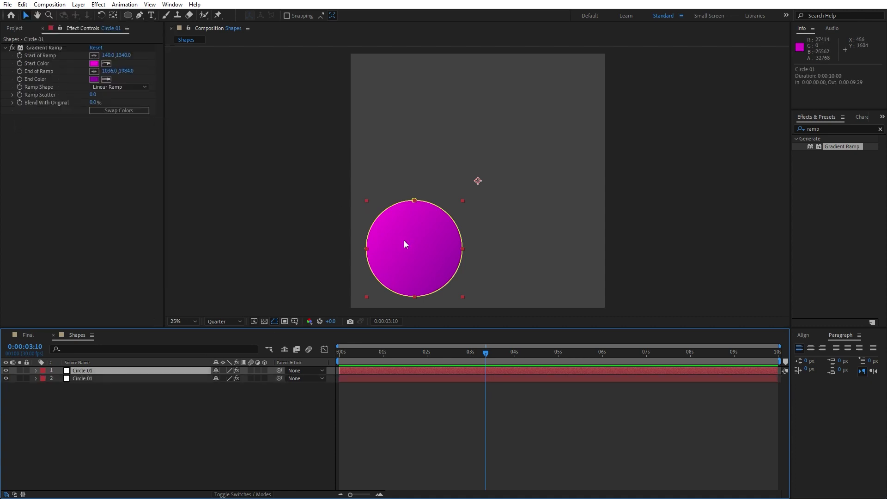
{"action": "left_click_drag", "start_coordinate": [404, 243], "coordinate": [516, 257]}
{"action": "left_click", "coordinate": [99, 372]}
{"action": "key", "text": "ctrl+d"}
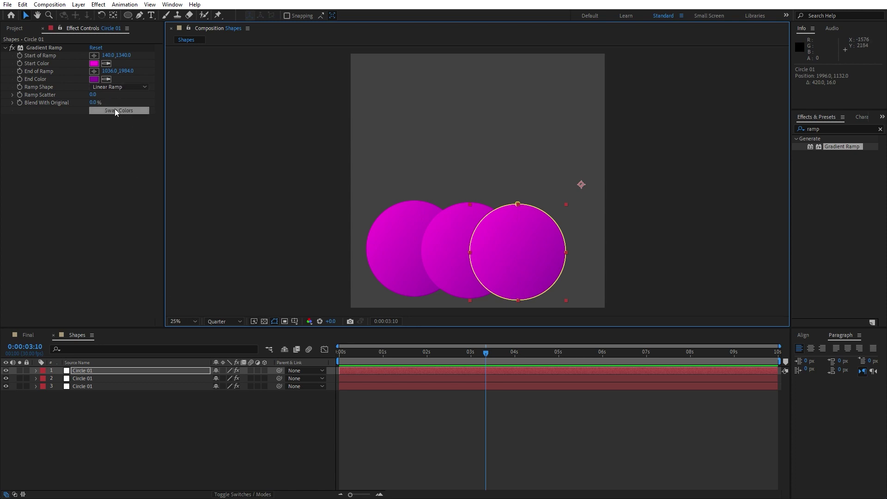
- Set the ramp start color of the rightmost circle to blue 002AFF
{"action": "left_click", "coordinate": [95, 63]}
{"action": "left_click_drag", "start_coordinate": [387, 343], "coordinate": [385, 345]}
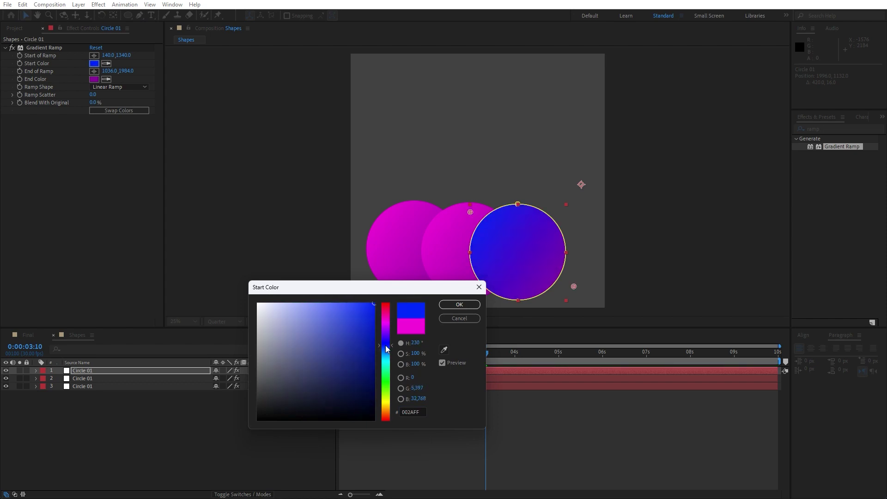
{"action": "left_click", "coordinate": [451, 306]}
- Duplicate the middle magenta circle and move the copy to the far side of the blue circle, at about 2412, 1132
{"action": "left_click", "coordinate": [447, 246]}
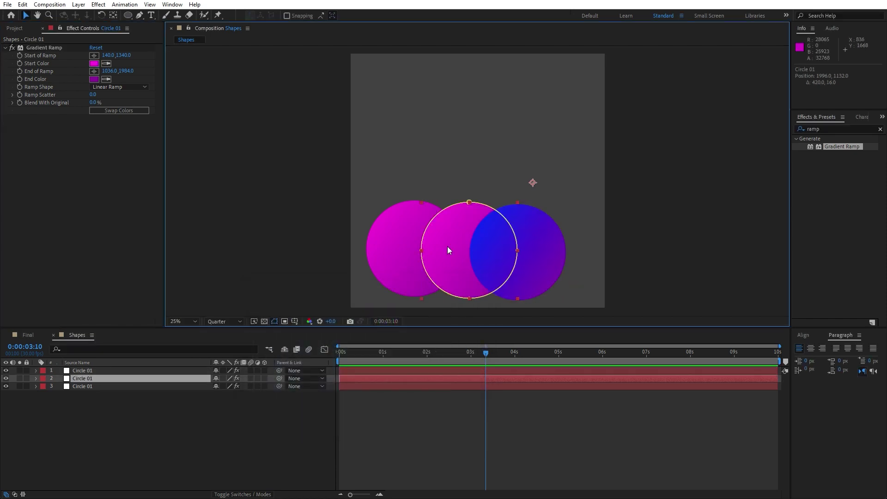
{"action": "key", "text": "ctrl+d"}
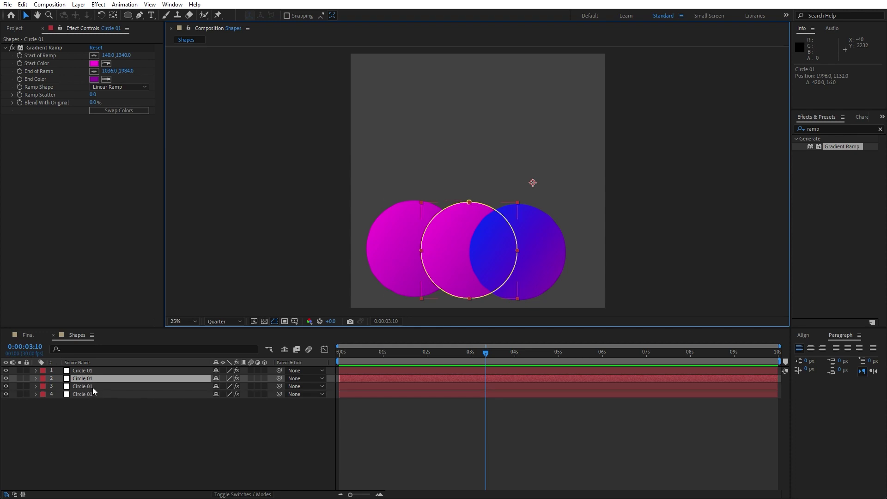
{"action": "left_click_drag", "start_coordinate": [475, 262], "coordinate": [565, 260]}
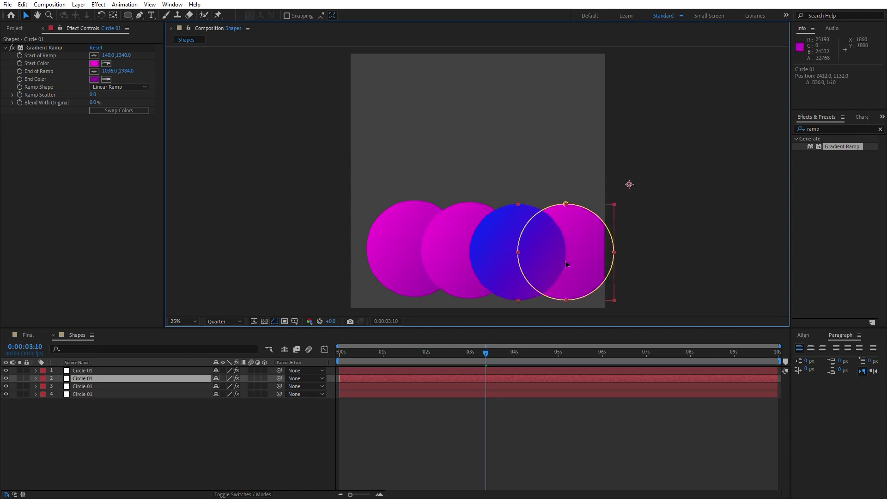
- Shift all four circle layers together 120 px to the left so the row fits inside the composition
{"action": "left_click_drag", "start_coordinate": [156, 438], "coordinate": [73, 322]}
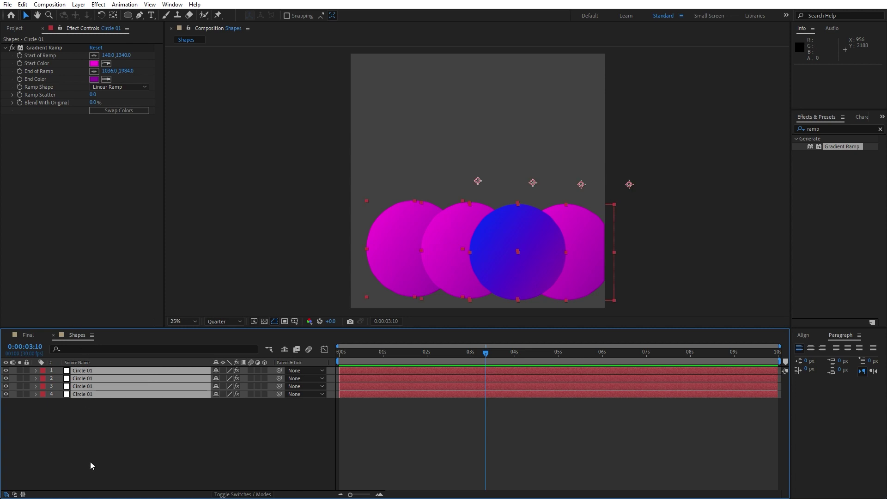
{"action": "key", "text": "shift+Left"}
{"action": "key", "text": "shift+Left"}
{"action": "key", "text": "shift+Left"}
{"action": "key", "text": "shift+Left"}
{"action": "key", "text": "shift+Left"}
{"action": "key", "text": "shift+Left"}
{"action": "key", "text": "shift+Left"}
{"action": "key", "text": "shift+Left"}
{"action": "key", "text": "shift+Left"}
{"action": "key", "text": "shift+Left"}
{"action": "key", "text": "shift+Left"}
{"action": "key", "text": "shift+Left"}
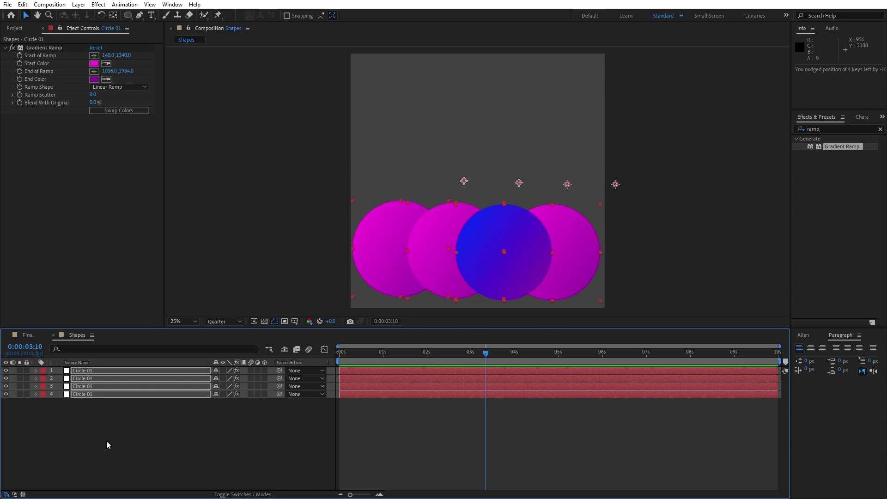
- Duplicate all four Circle 01 layers and move the copies straight up as a second row in the upper half of the composition
{"action": "left_click_drag", "start_coordinate": [139, 463], "coordinate": [65, 362]}
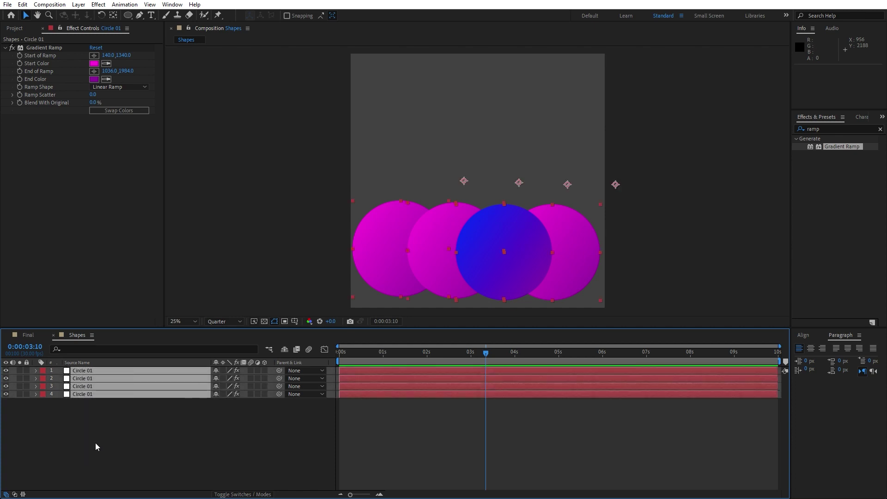
{"action": "key", "text": "ctrl+d"}
{"action": "left_click_drag", "start_coordinate": [84, 403], "coordinate": [96, 378]}
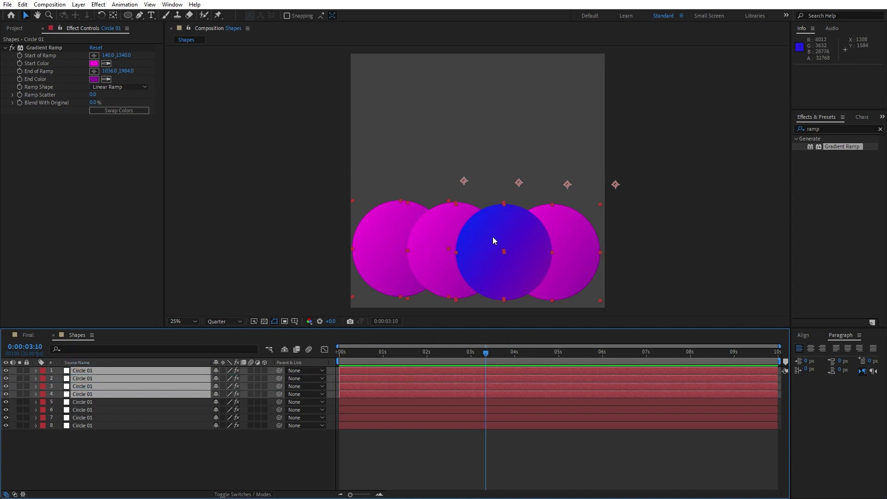
{"action": "left_click_drag", "start_coordinate": [493, 241], "coordinate": [498, 116]}
{"action": "left_click", "coordinate": [165, 433]}
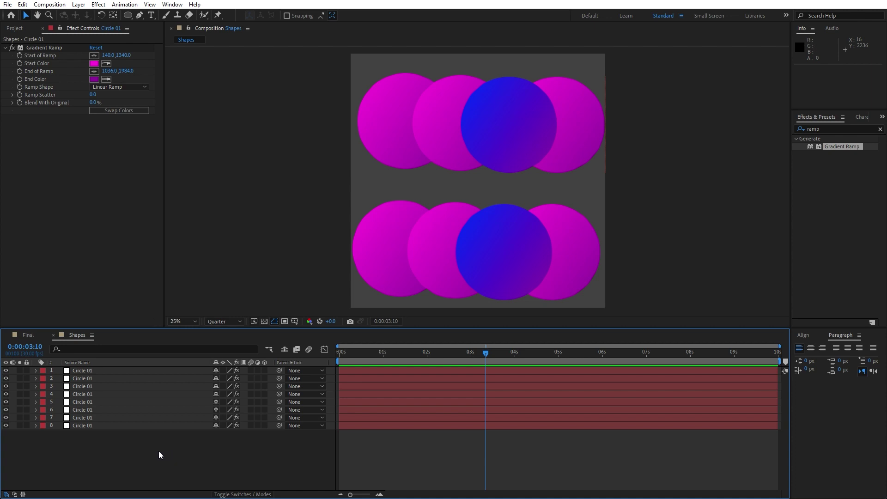
- Add an adjustment layer above the circles and rename it Blur
{"action": "right_click", "coordinate": [159, 452]}
{"action": "mouse_move", "coordinate": [258, 341]}
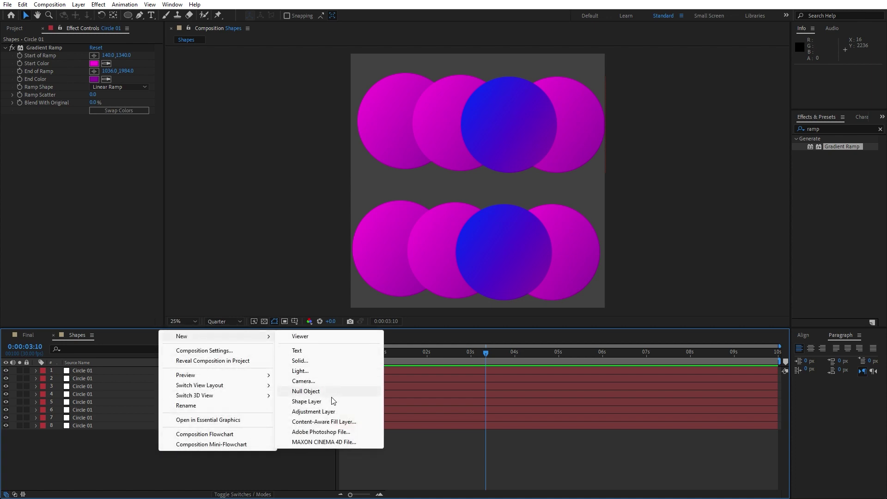
{"action": "left_click", "coordinate": [329, 412]}
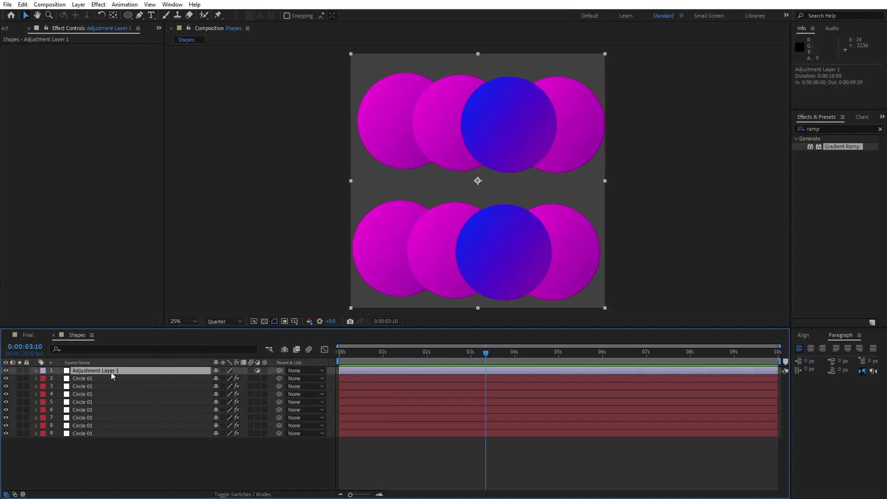
{"action": "key", "text": "Return"}
{"action": "type", "text": "Blur"}
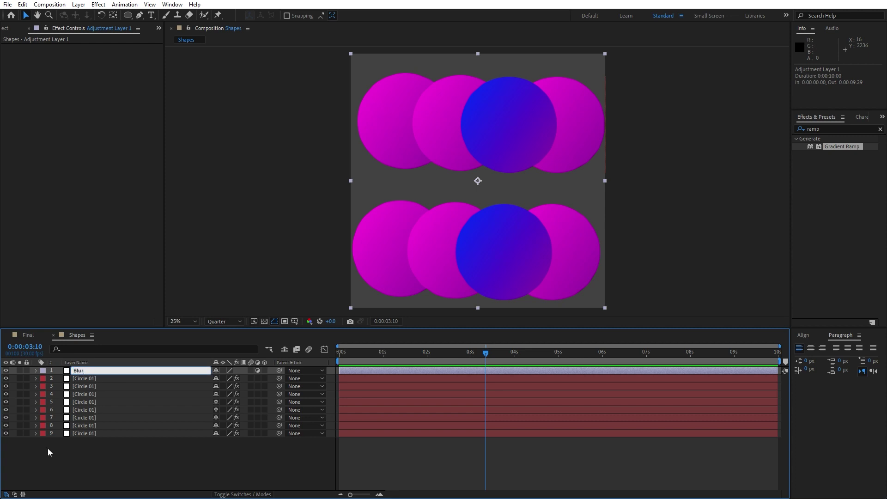
{"action": "key", "text": "Return"}
- Apply Directional Blur to the Blur layer with a direction of 90° and a blur length of 400
{"action": "key", "text": "ctrl+5"}
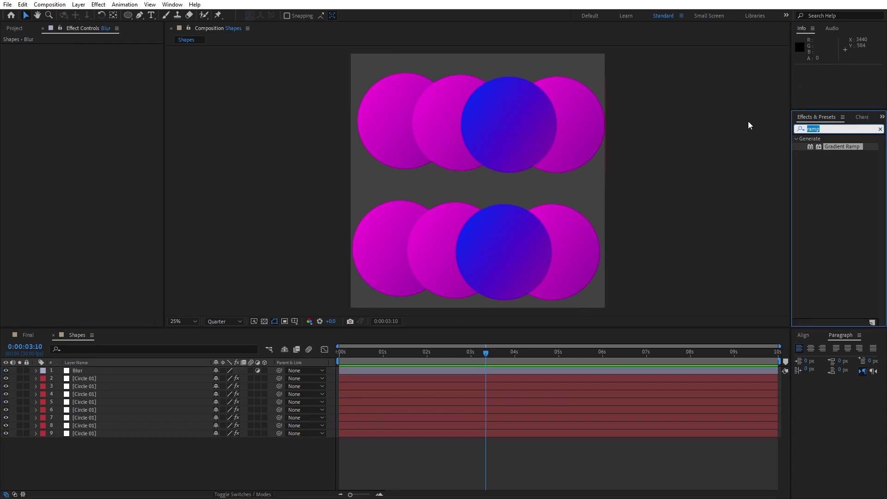
{"action": "type", "text": "dire"}
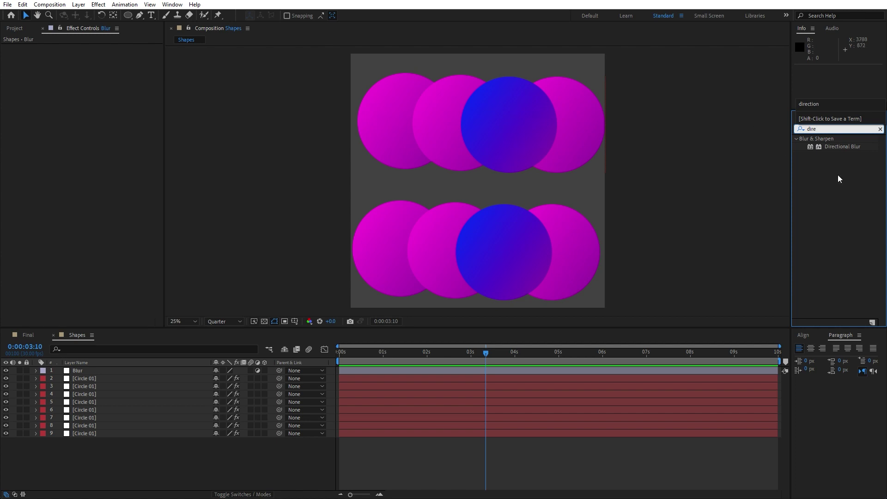
{"action": "left_click_drag", "start_coordinate": [841, 147], "coordinate": [146, 371]}
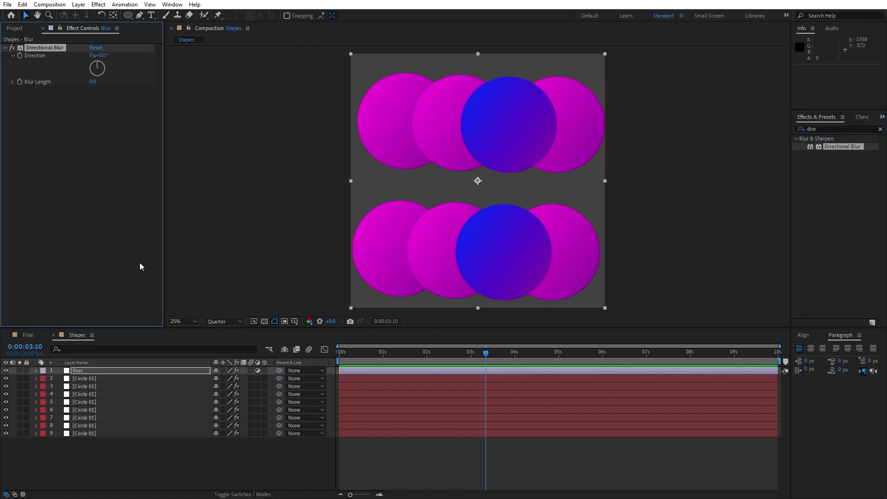
{"action": "left_click", "coordinate": [101, 55]}
{"action": "type", "text": "90"}
{"action": "key", "text": "Return"}
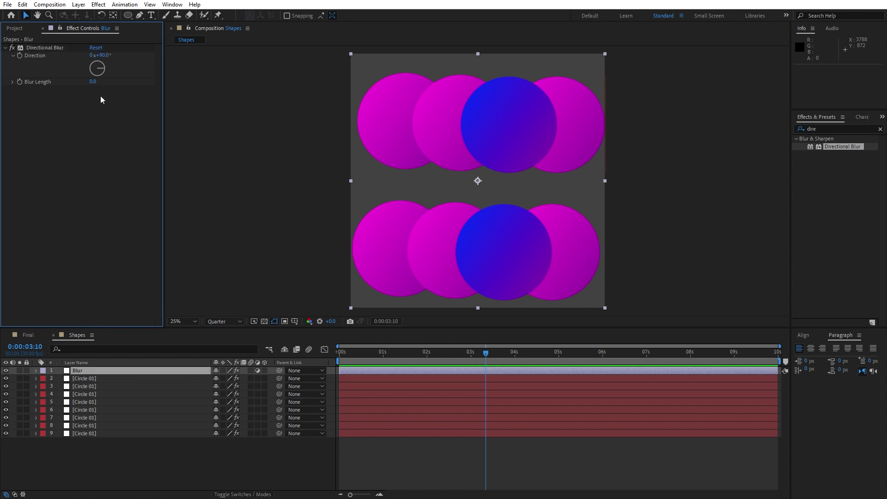
{"action": "left_click", "coordinate": [93, 82]}
{"action": "type", "text": "4"}
{"action": "left_click", "coordinate": [102, 474]}
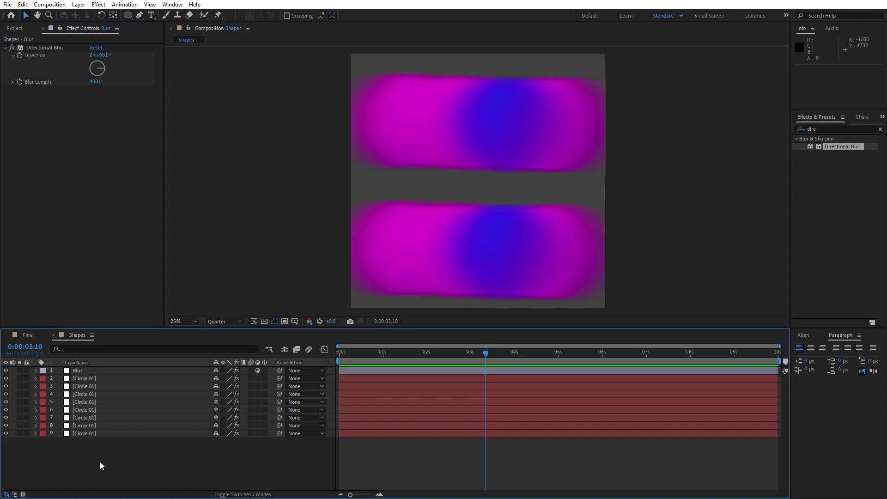
- Create a null object and parent all eight Circle 01 layers to it
{"action": "right_click", "coordinate": [102, 462]}
{"action": "mouse_move", "coordinate": [157, 350]}
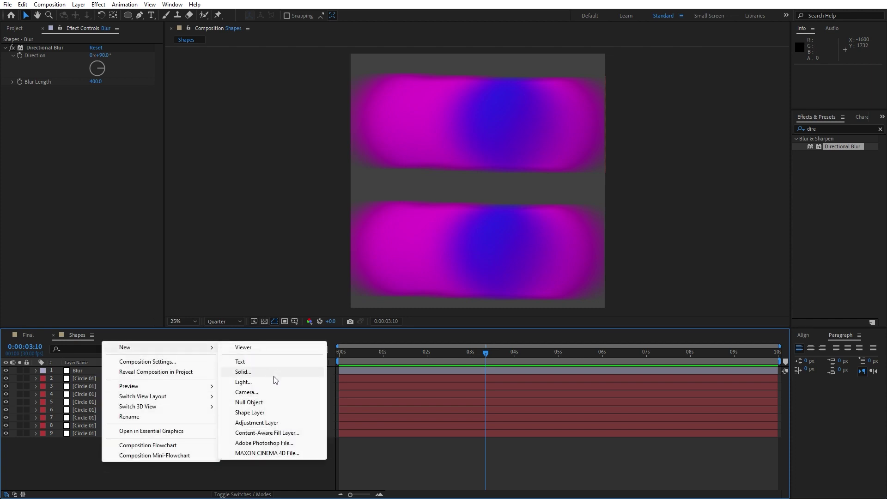
{"action": "left_click", "coordinate": [249, 403]}
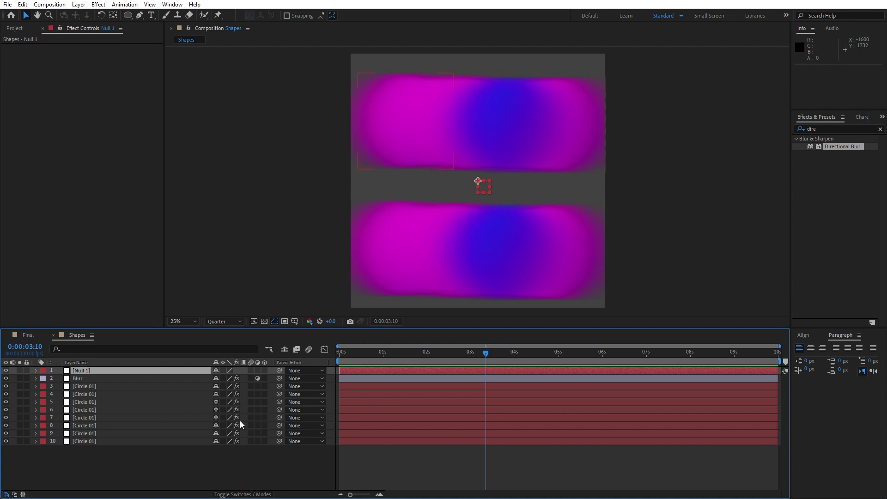
{"action": "left_click", "coordinate": [93, 388]}
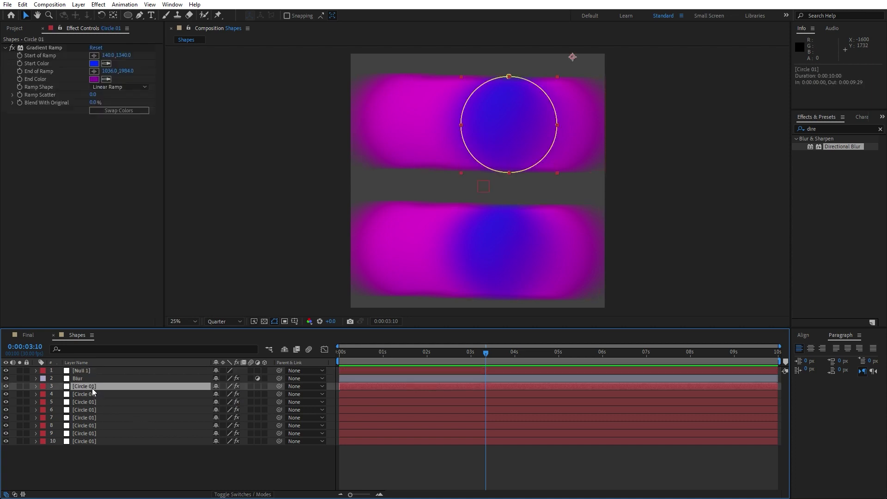
{"action": "left_click", "coordinate": [93, 441], "text": "shift"}
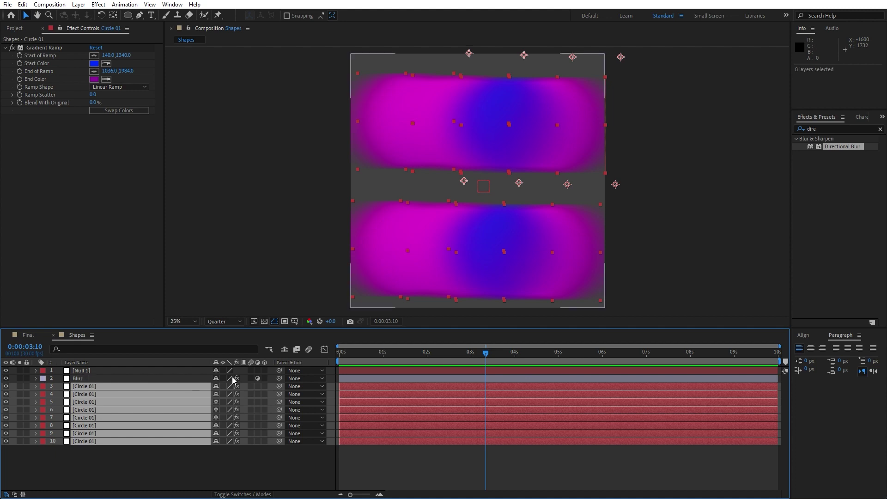
{"action": "left_click", "coordinate": [297, 390]}
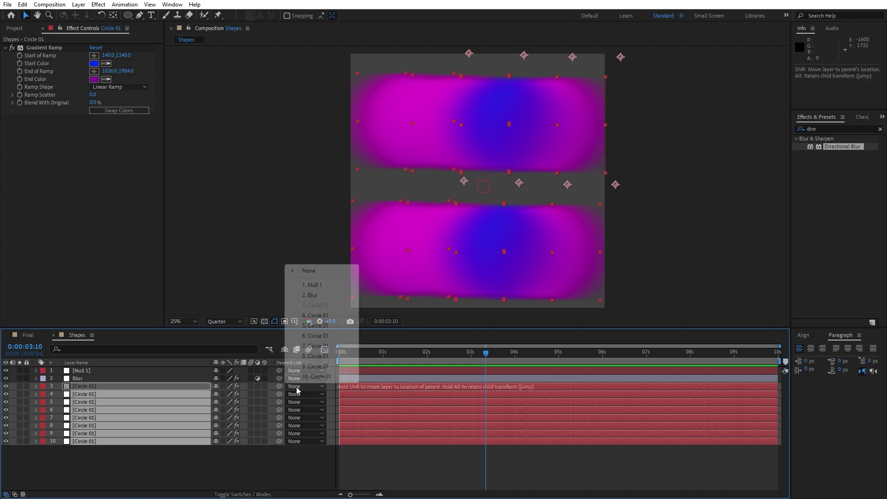
{"action": "left_click", "coordinate": [327, 285]}
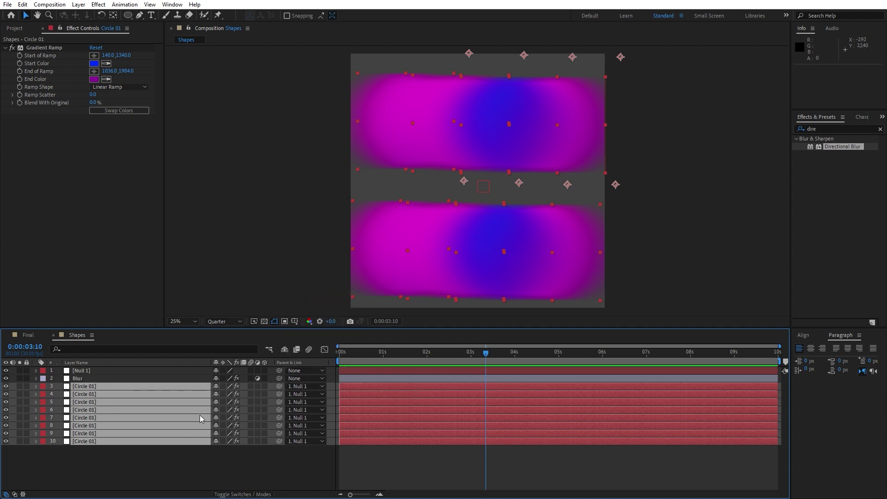
{"action": "left_click", "coordinate": [111, 453]}
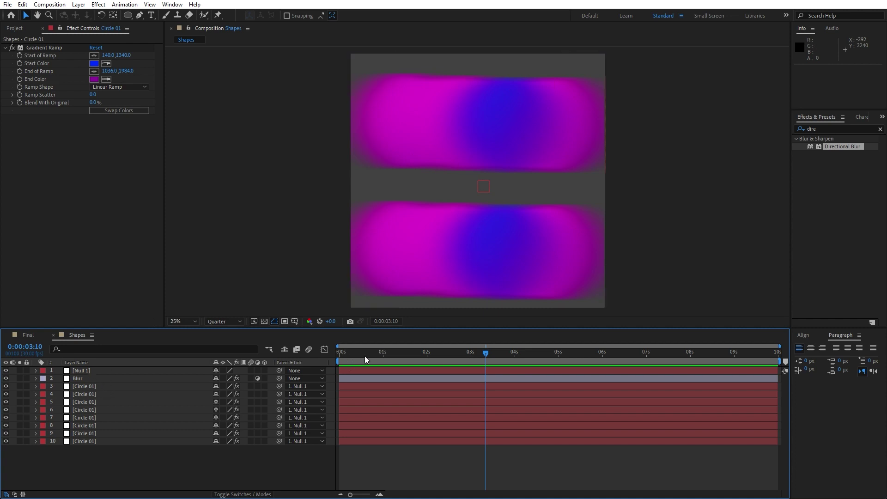
- Keyframe the null's Position at 0 seconds and set its X position to 3100 at 6 seconds
{"action": "left_click_drag", "start_coordinate": [369, 356], "coordinate": [297, 357]}
{"action": "left_click", "coordinate": [95, 373]}
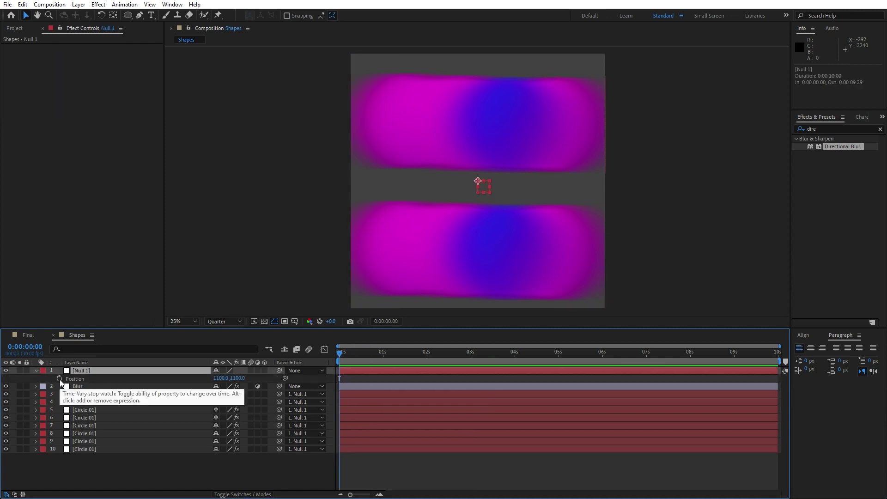
{"action": "left_click", "coordinate": [60, 379]}
{"action": "left_click_drag", "start_coordinate": [377, 359], "coordinate": [603, 358]}
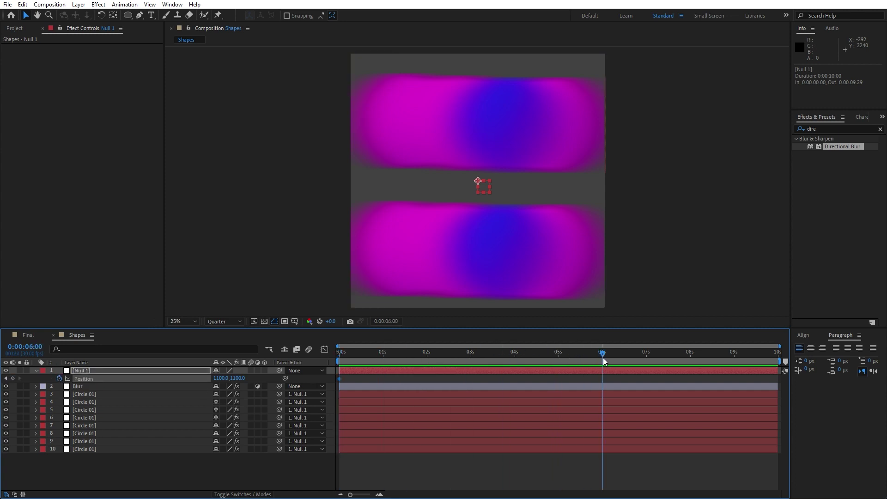
{"action": "left_click", "coordinate": [220, 379]}
{"action": "type", "text": "3100"}
{"action": "left_click", "coordinate": [224, 454]}
- Play back and scrub the animation to examine how the blurred circles move across the composition
{"action": "left_click", "coordinate": [356, 356]}
{"action": "key", "text": "space"}
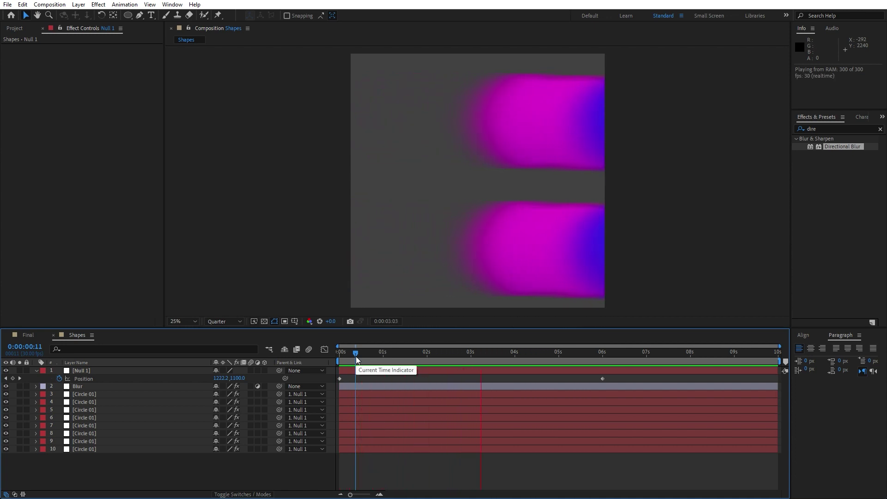
{"action": "left_click_drag", "start_coordinate": [356, 359], "coordinate": [444, 358]}
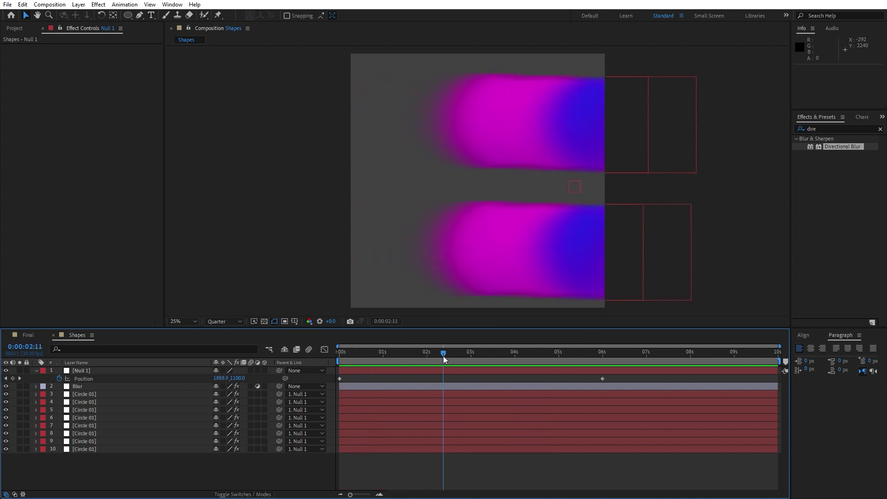
- Close the Shapes timeline and add the Shapes composition as a layer in the Final composition
{"action": "left_click", "coordinate": [37, 370]}
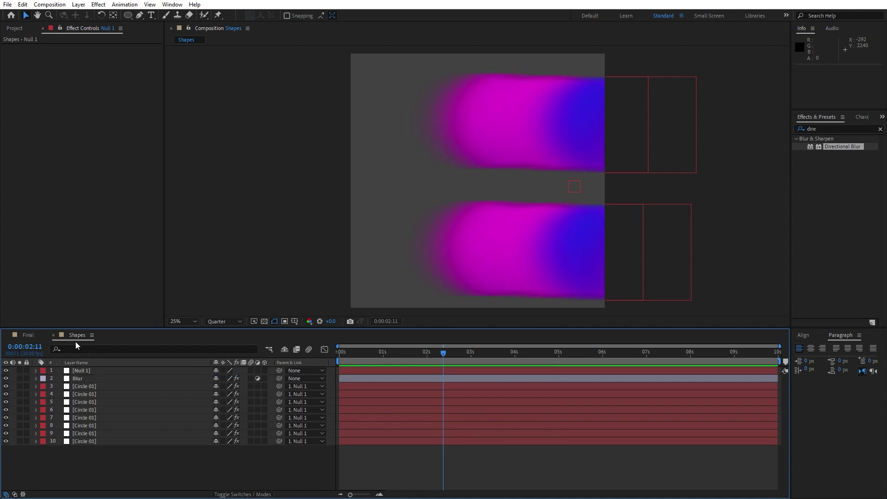
{"action": "left_click", "coordinate": [53, 335]}
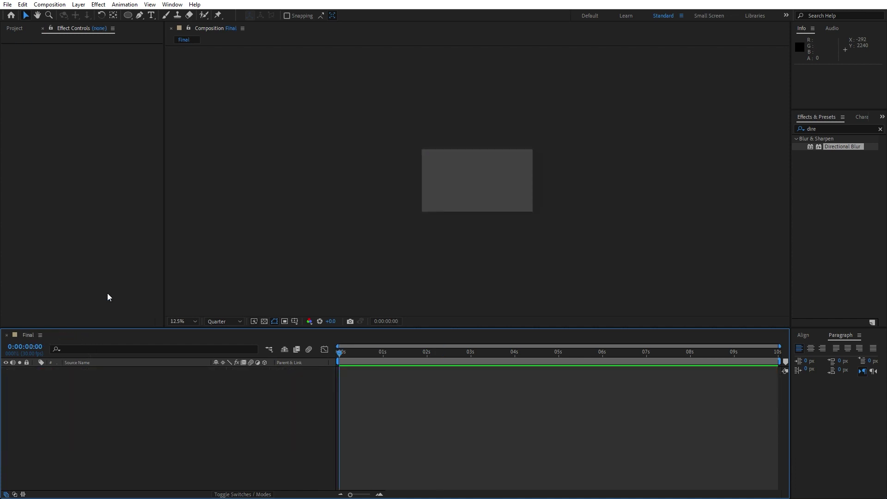
{"action": "left_click", "coordinate": [44, 28]}
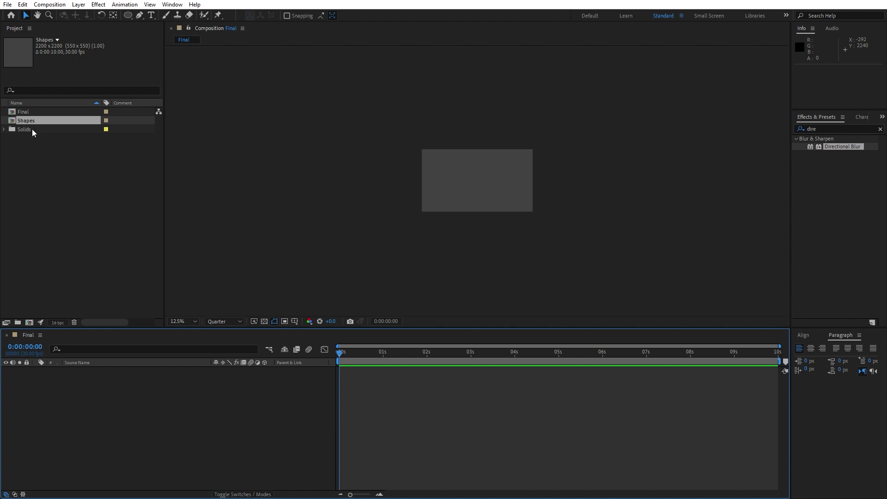
{"action": "left_click", "coordinate": [21, 119]}
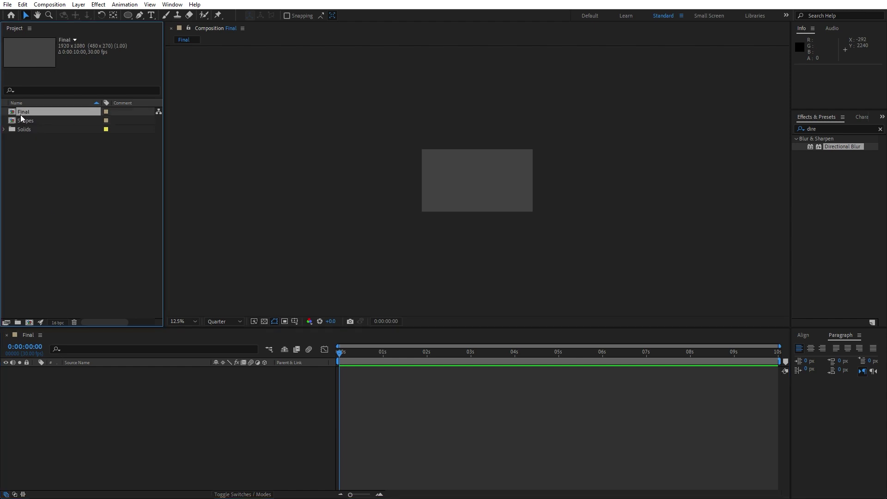
{"action": "left_click_drag", "start_coordinate": [26, 120], "coordinate": [132, 419]}
{"action": "key", "text": "period"}
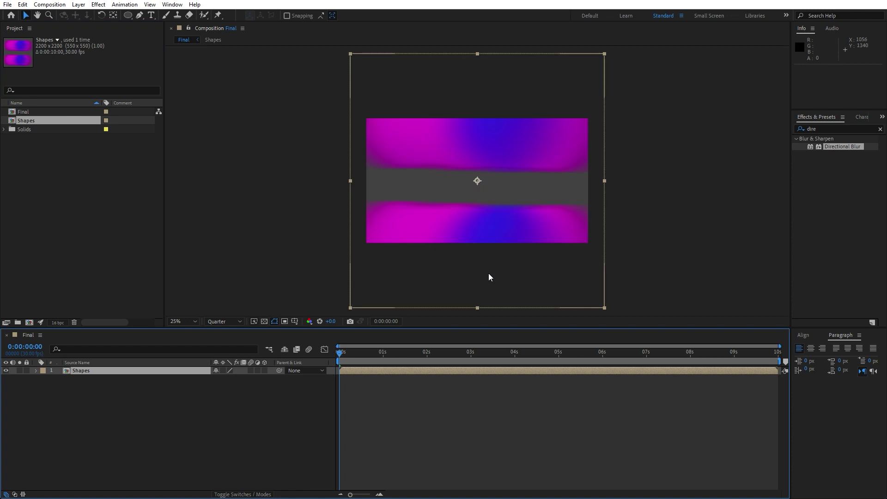
- Create a white 1920 × 1080 px solid named Background and place it beneath the Shapes layer
{"action": "right_click", "coordinate": [132, 423]}
{"action": "mouse_move", "coordinate": [184, 306]}
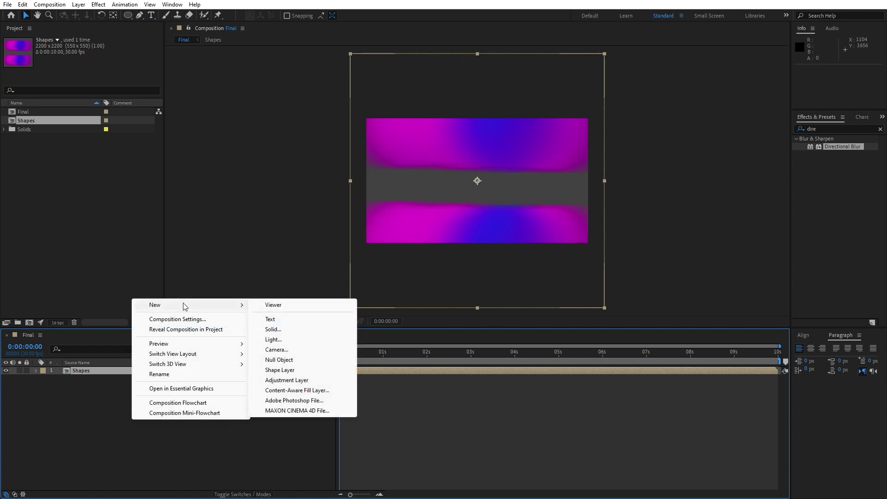
{"action": "left_click", "coordinate": [282, 329]}
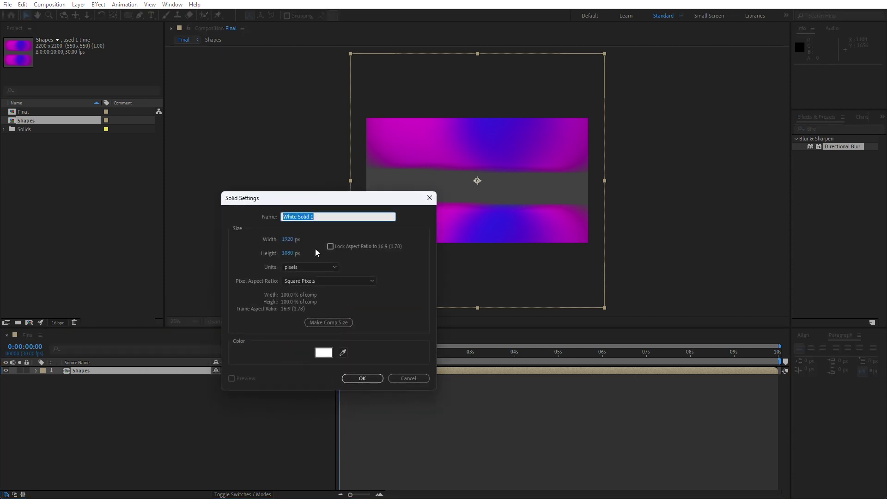
{"action": "type", "text": "Background"}
{"action": "key", "text": "Return"}
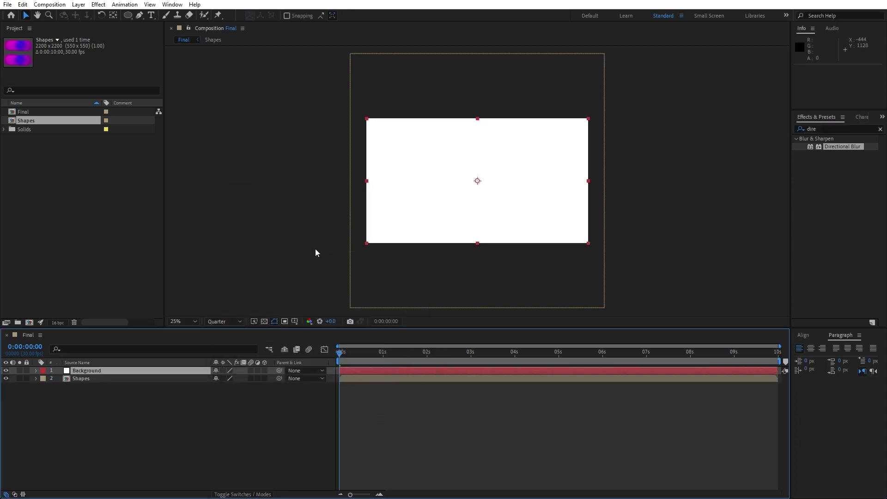
{"action": "left_click_drag", "start_coordinate": [84, 372], "coordinate": [79, 401]}
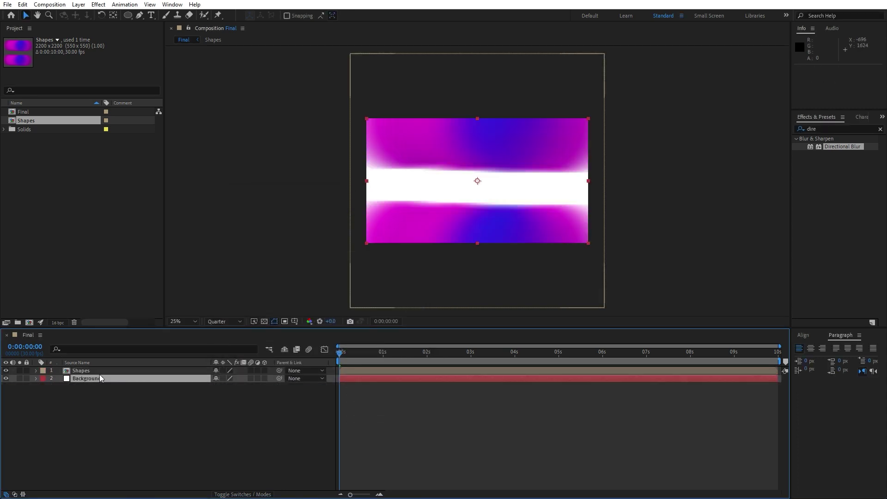
- Solo the Background layer and apply the Gradient Ramp effect to it
{"action": "left_click", "coordinate": [20, 378]}
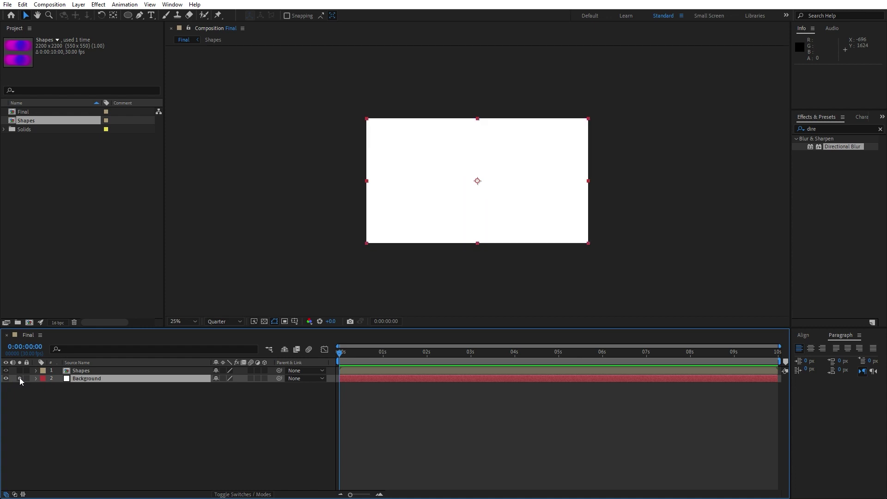
{"action": "left_click", "coordinate": [835, 128]}
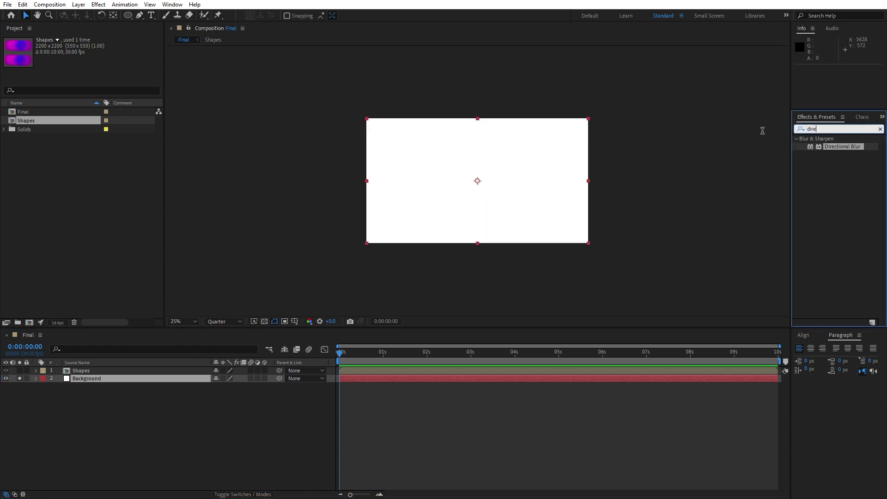
{"action": "type", "text": "ramp"}
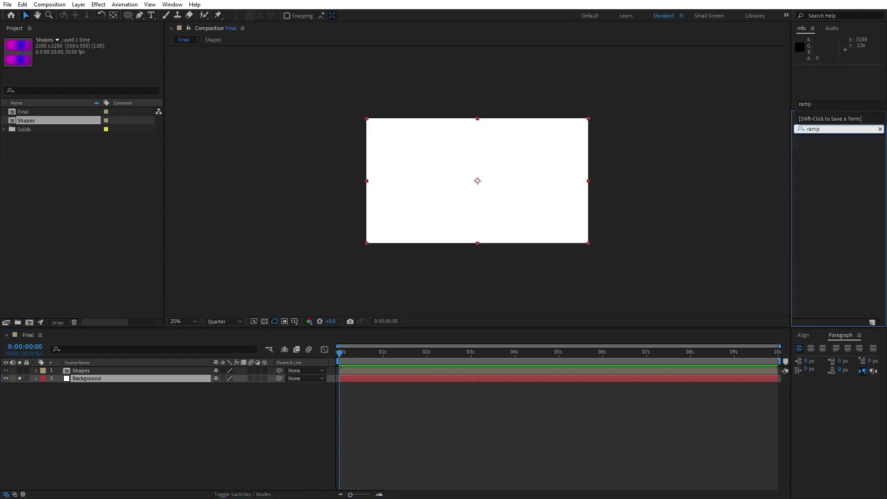
{"action": "left_click_drag", "start_coordinate": [850, 151], "coordinate": [85, 378]}
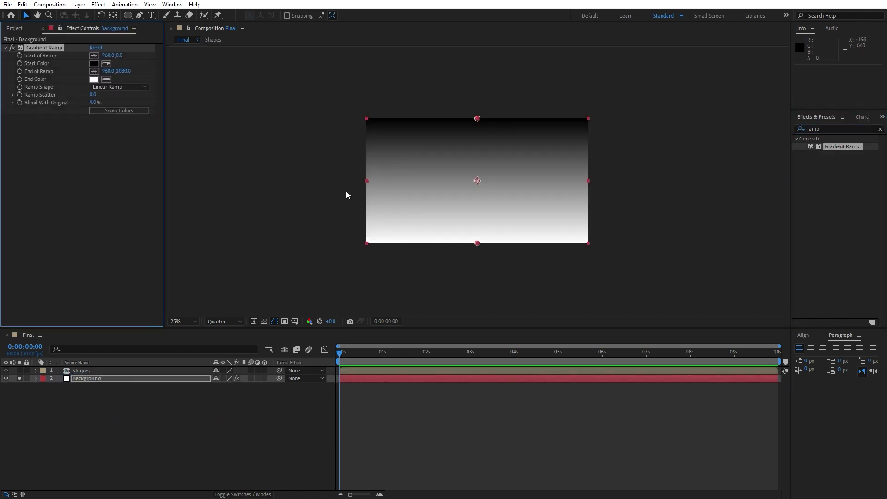
- Place the ramp's start just outside the solid's upper-left corner, about (-76, 4), and its end beyond the lower-right corner, about (1984, 1112)
{"action": "left_click", "coordinate": [94, 55]}
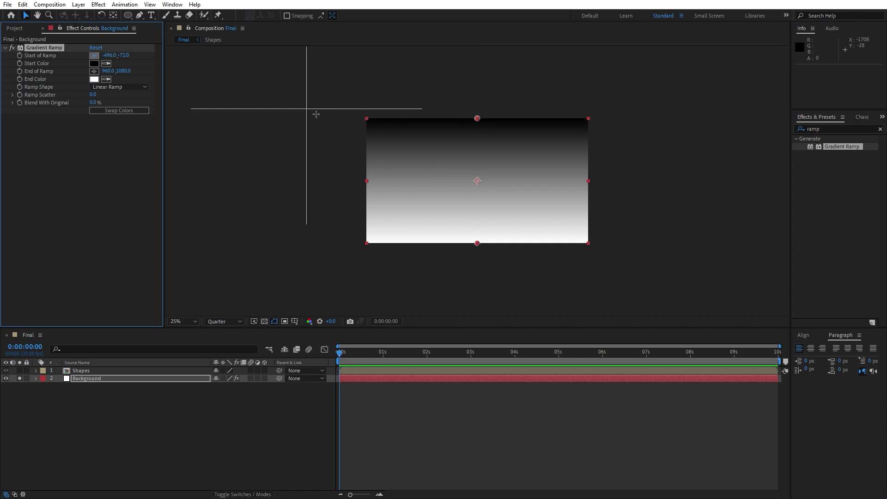
{"action": "left_click", "coordinate": [357, 119]}
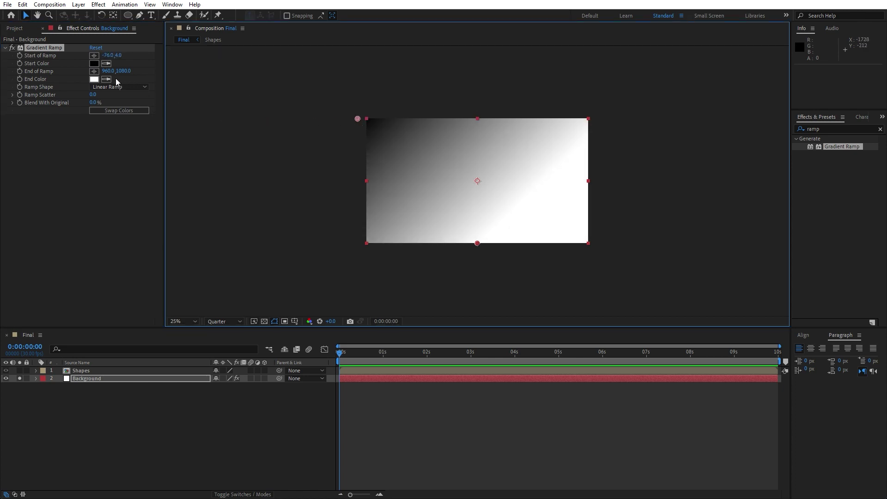
{"action": "left_click", "coordinate": [94, 72]}
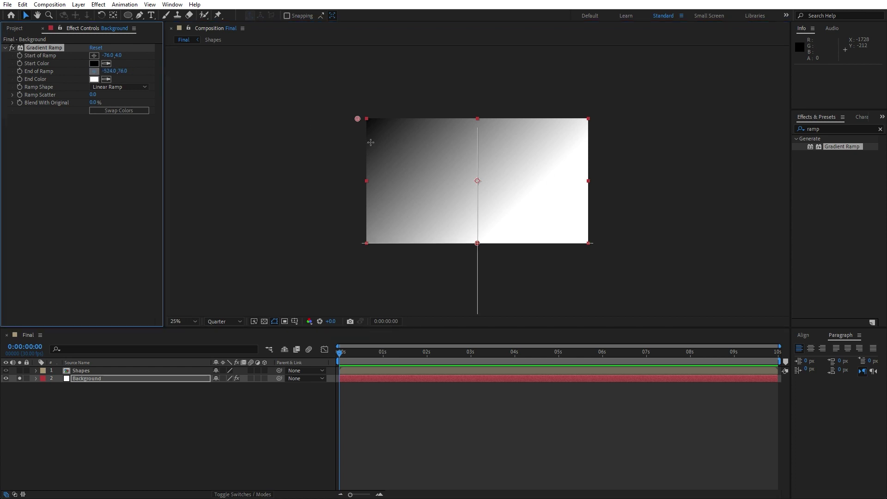
{"action": "left_click", "coordinate": [596, 247]}
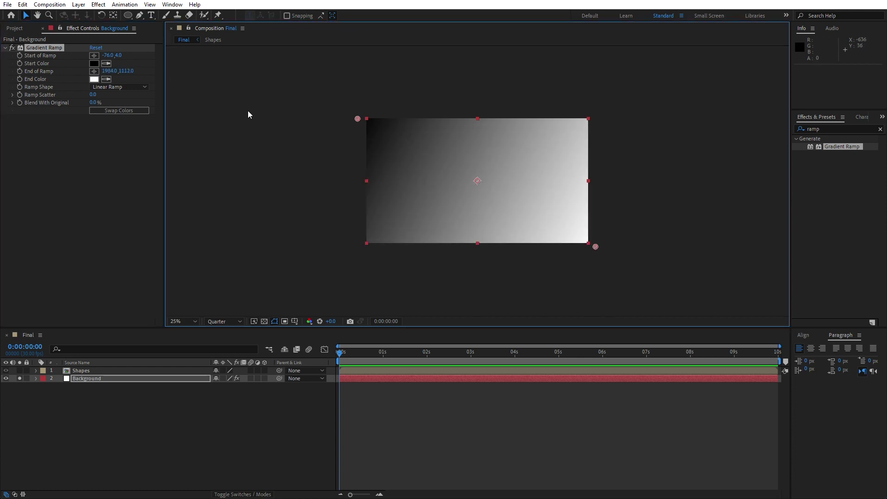
- Set the background ramp's start color to magenta FF00C6 and unsolo the Background layer
{"action": "left_click", "coordinate": [94, 63]}
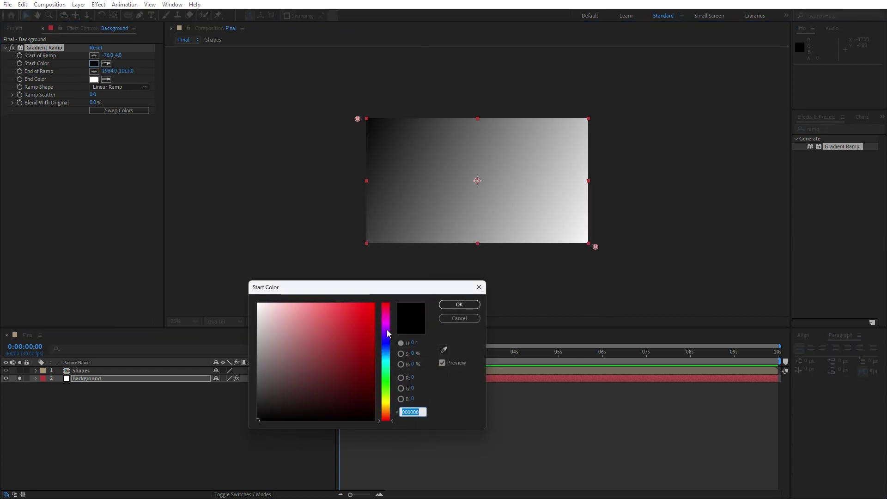
{"action": "left_click", "coordinate": [387, 323]}
{"action": "left_click_drag", "start_coordinate": [387, 323], "coordinate": [387, 326]}
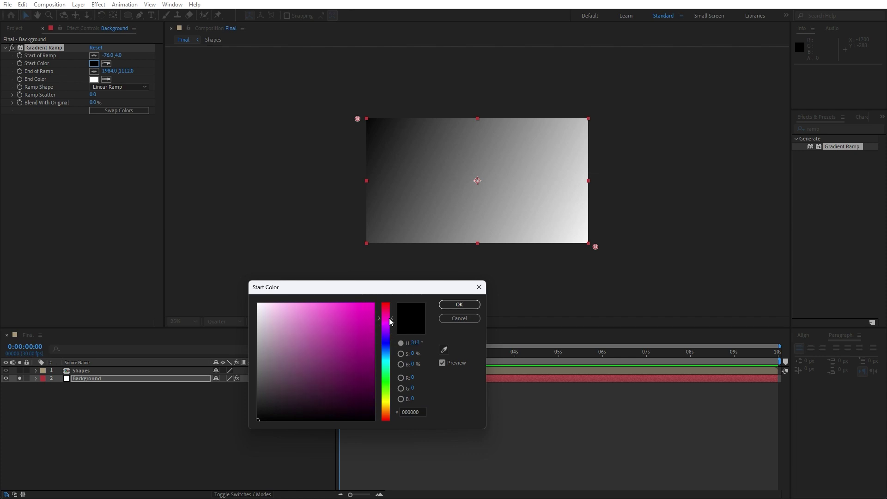
{"action": "left_click", "coordinate": [374, 304]}
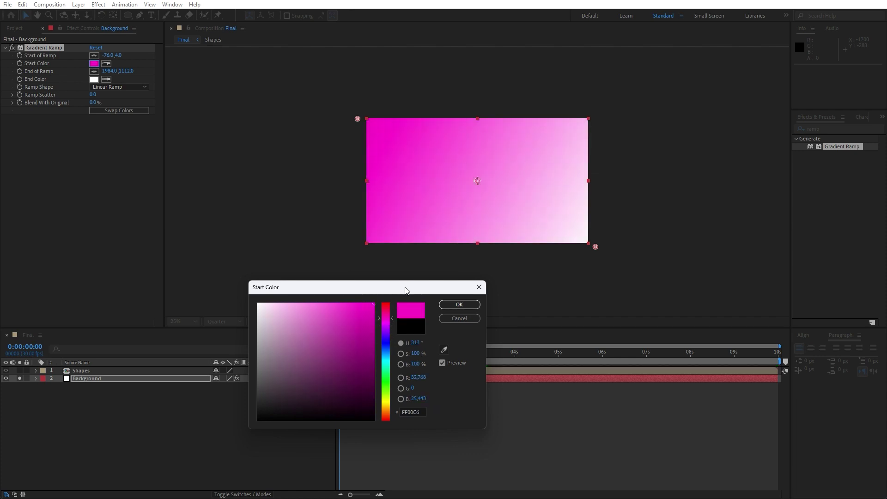
{"action": "left_click", "coordinate": [466, 304]}
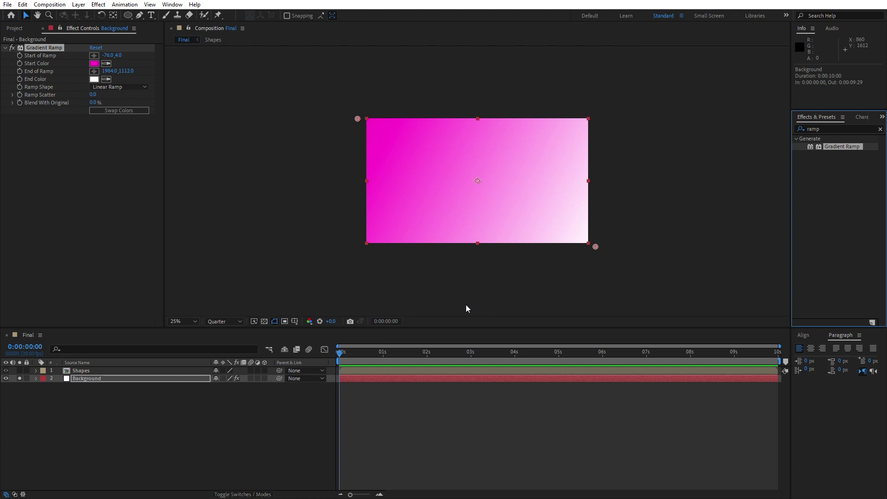
{"action": "left_click", "coordinate": [20, 378]}
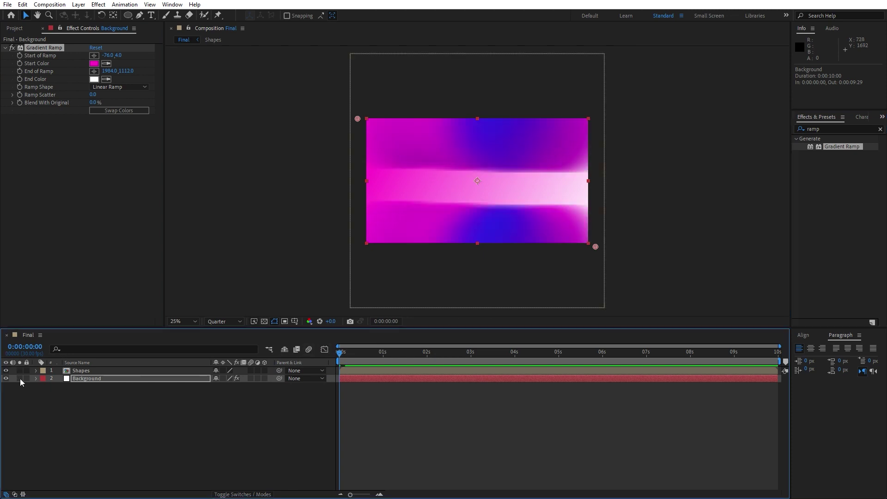
- Create an adjustment layer in the Final composition and move it above the Shapes layer
{"action": "right_click", "coordinate": [88, 433]}
{"action": "mouse_move", "coordinate": [121, 317]}
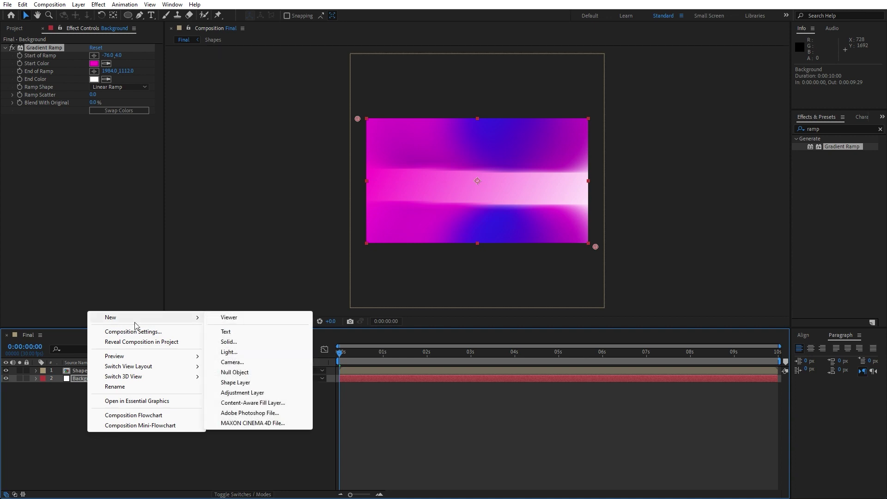
{"action": "left_click", "coordinate": [246, 392]}
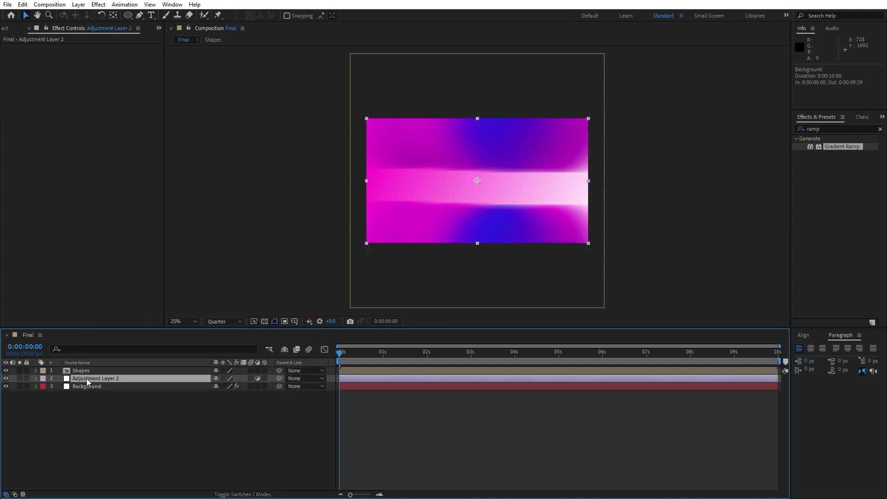
{"action": "left_click_drag", "start_coordinate": [85, 378], "coordinate": [97, 370]}
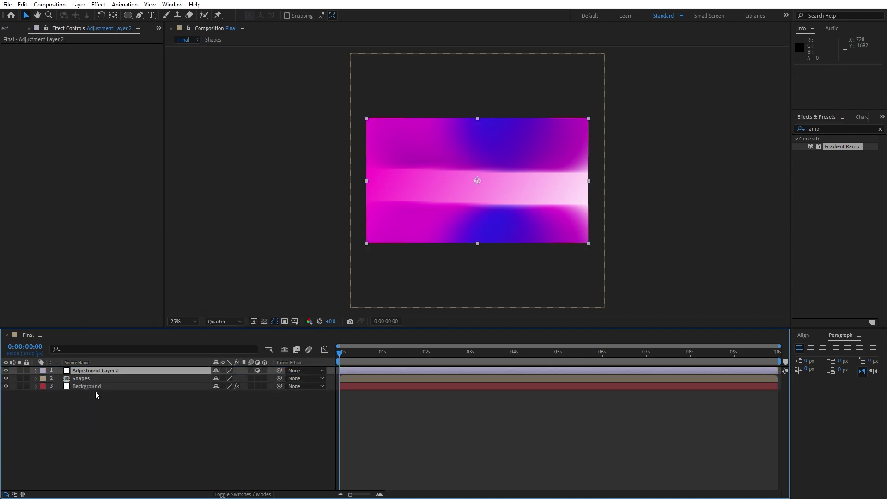
- Apply the Motion Tile effect to the adjustment layer and rename the layer Twirl
{"action": "left_click", "coordinate": [830, 129]}
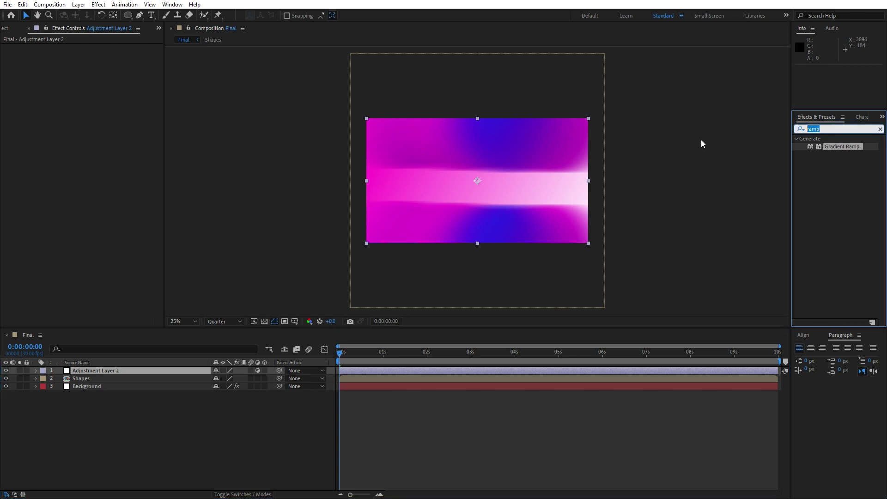
{"action": "type", "text": "motion t"}
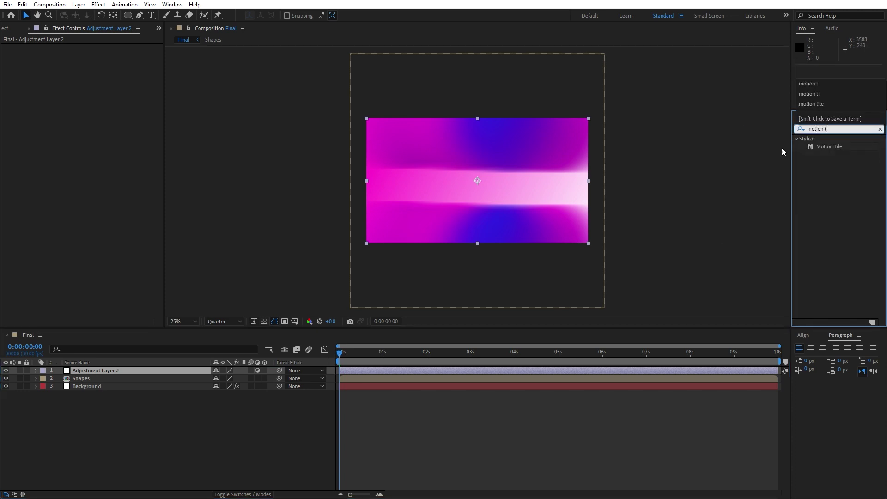
{"action": "left_click_drag", "start_coordinate": [825, 146], "coordinate": [118, 372]}
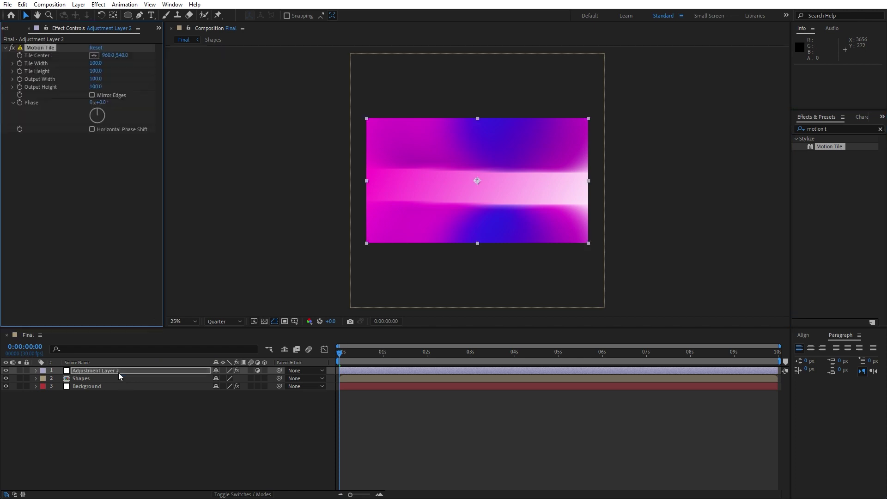
{"action": "left_click", "coordinate": [116, 371]}
{"action": "key", "text": "Return"}
{"action": "type", "text": "Twirl"}
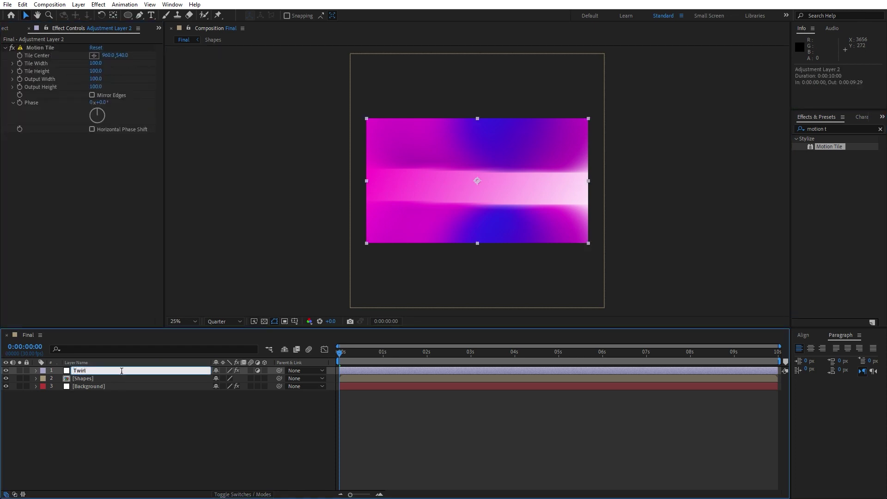
{"action": "left_click", "coordinate": [172, 458]}
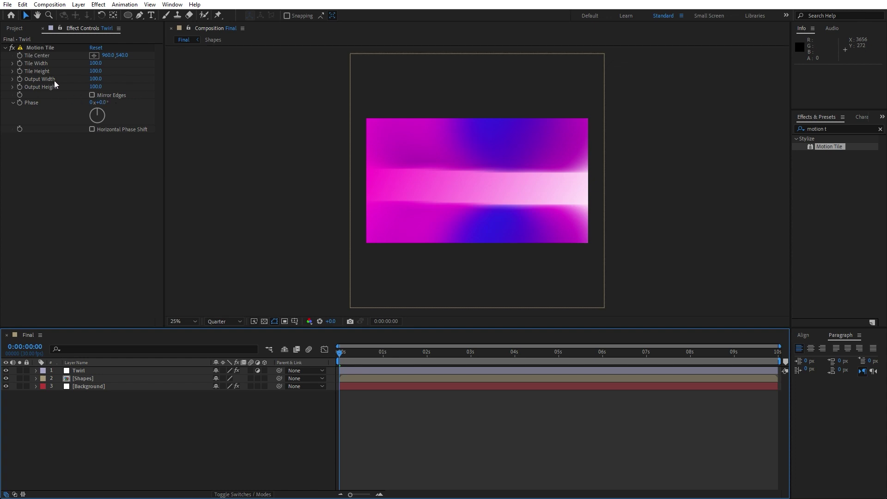
- Set the Motion Tile output width and output height to 300 each
{"action": "left_click", "coordinate": [94, 80]}
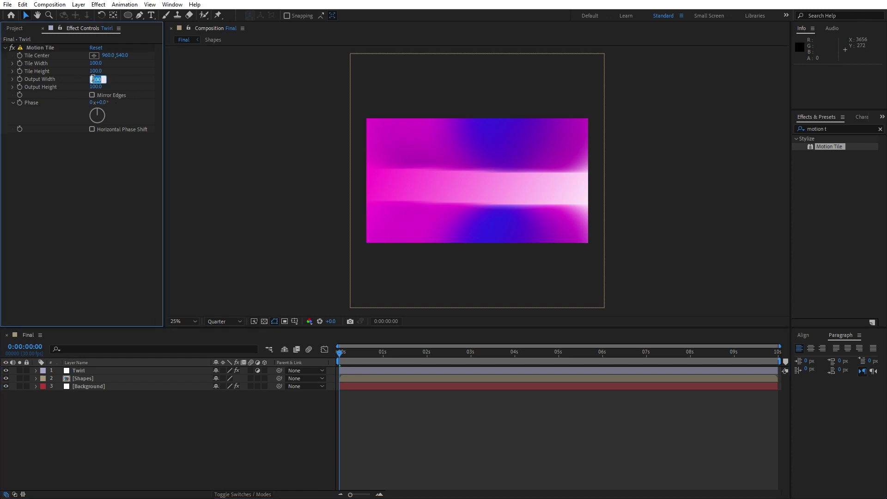
{"action": "type", "text": "300"}
{"action": "key", "text": "Tab"}
{"action": "type", "text": "32"}
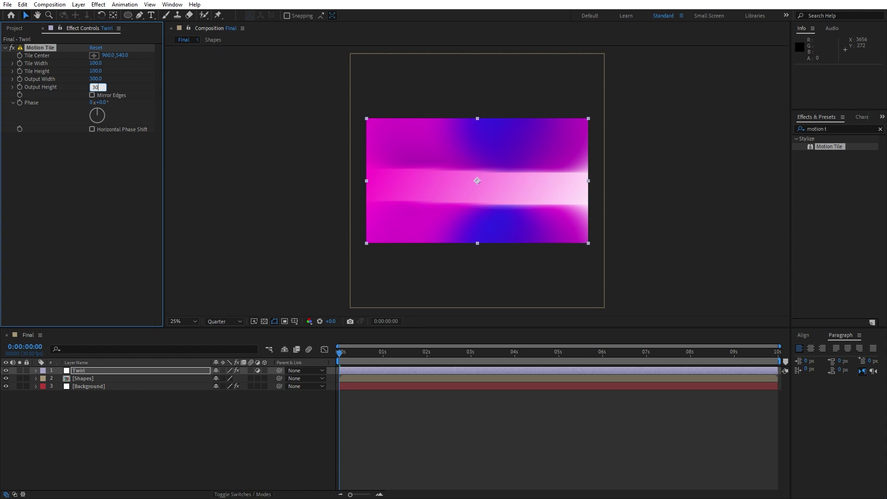
{"action": "type", "text": "0"}
{"action": "key", "text": "Return"}
- Add the Twirl effect to the Twirl layer and set its angle to about 2x+31°
{"action": "left_click", "coordinate": [841, 129]}
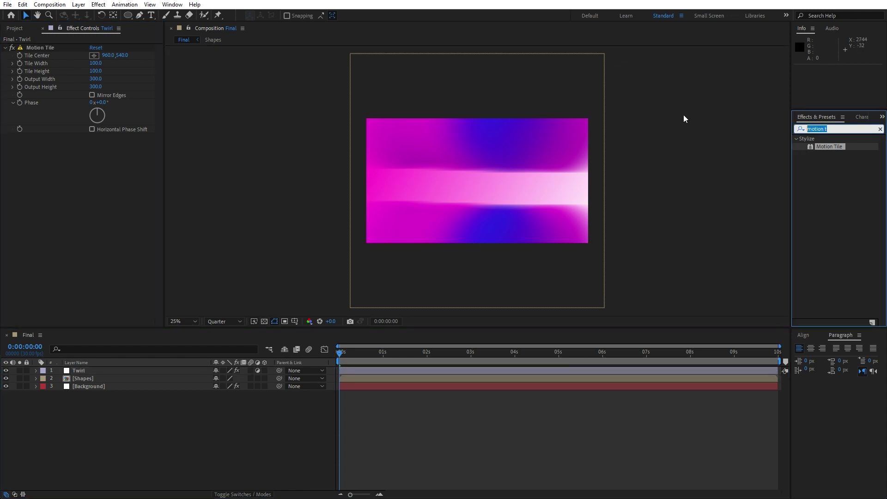
{"action": "type", "text": "twirl"}
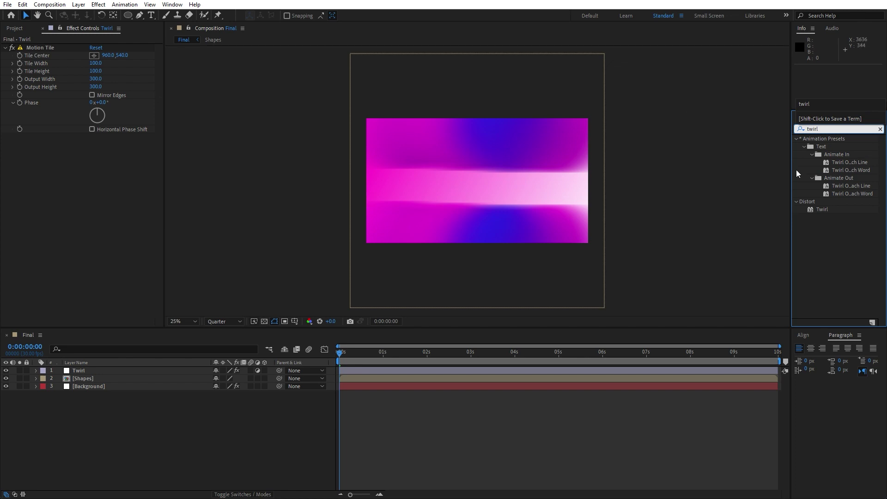
{"action": "left_click_drag", "start_coordinate": [821, 209], "coordinate": [87, 375]}
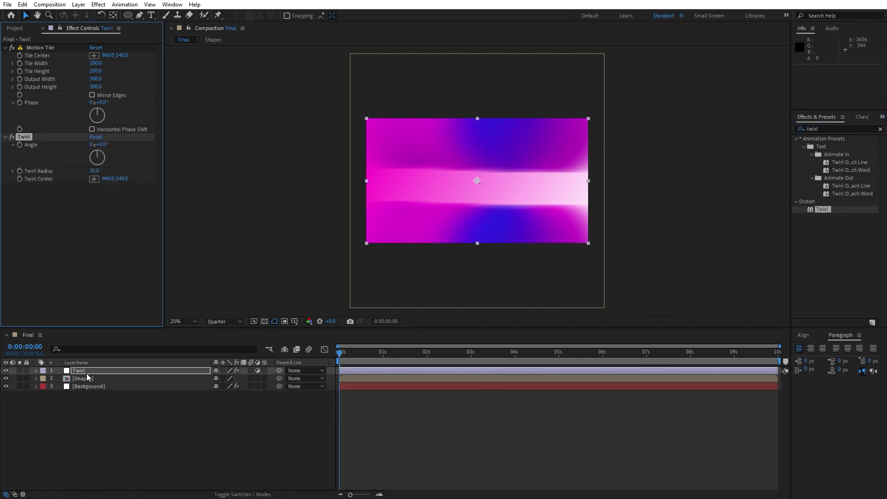
{"action": "scroll", "coordinate": [503, 253], "scroll_direction": "up", "scroll_amount": 2}
{"action": "scroll", "coordinate": [503, 254], "scroll_direction": "down", "scroll_amount": 2}
{"action": "left_click_drag", "start_coordinate": [115, 167], "coordinate": [106, 149]}
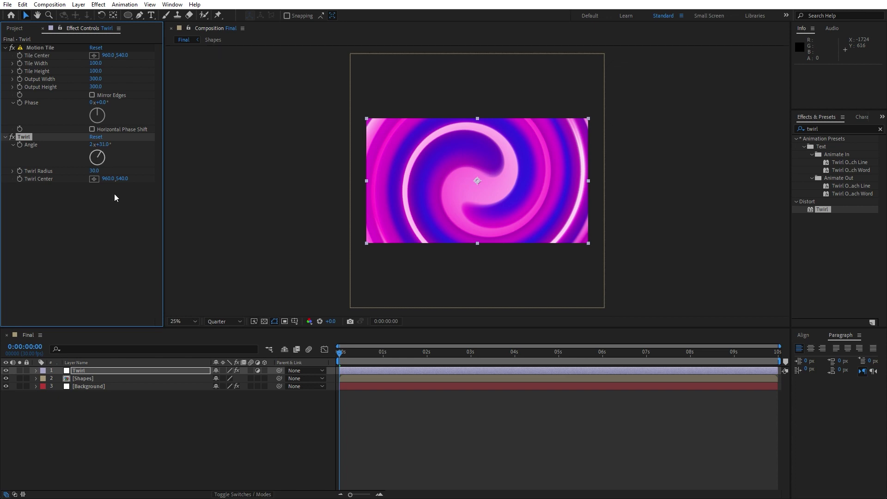
{"action": "left_click", "coordinate": [99, 420]}
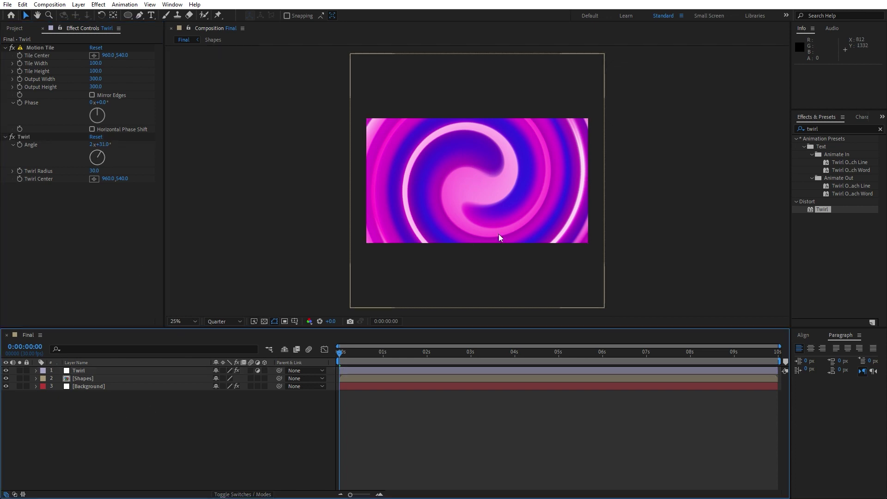
- Open the Shapes composition and change the Gradient Ramp start color of the lower blue circle, layer 7, to purple
{"action": "double_click", "coordinate": [84, 379]}
{"action": "left_click", "coordinate": [96, 417]}
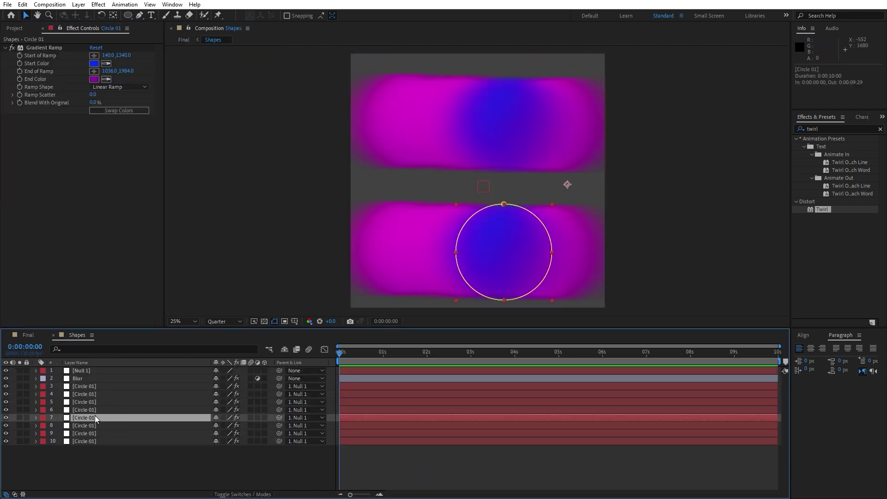
{"action": "left_click", "coordinate": [94, 63]}
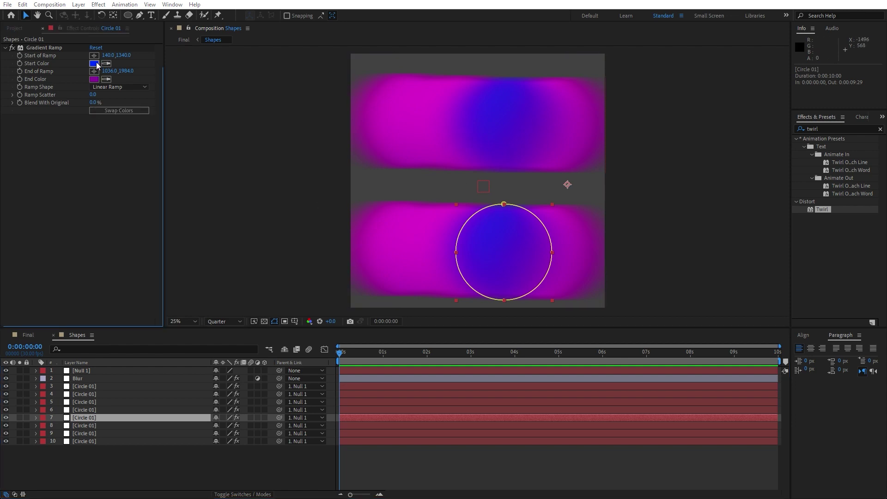
{"action": "mouse_move", "coordinate": [388, 342]}
{"action": "left_mouse_down"}
{"action": "mouse_move", "coordinate": [388, 316]}
{"action": "mouse_move", "coordinate": [386, 331]}
{"action": "left_mouse_up"}
{"action": "left_click", "coordinate": [459, 305]}
- Find the upper blue circle, layer 3, and change its Gradient Ramp start color to violet, about 5A00FF
{"action": "left_click", "coordinate": [105, 425]}
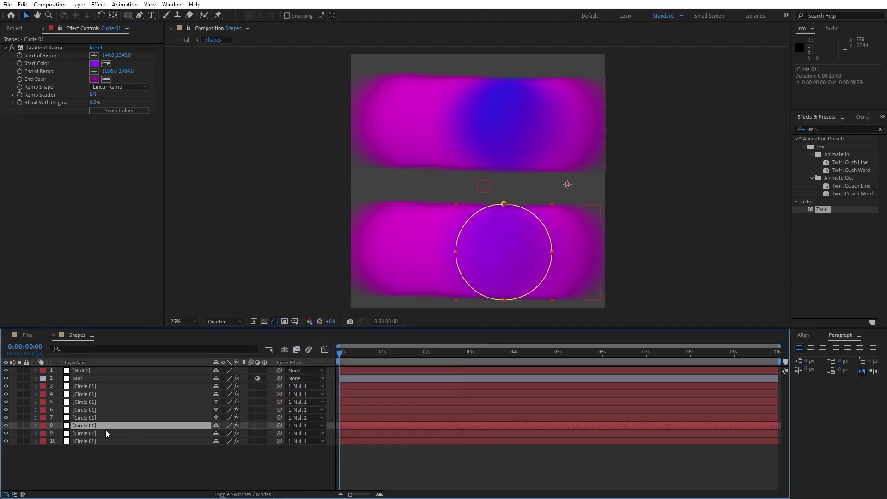
{"action": "left_click", "coordinate": [99, 440]}
{"action": "left_click", "coordinate": [100, 418]}
{"action": "left_click", "coordinate": [102, 402]}
{"action": "left_click", "coordinate": [101, 394]}
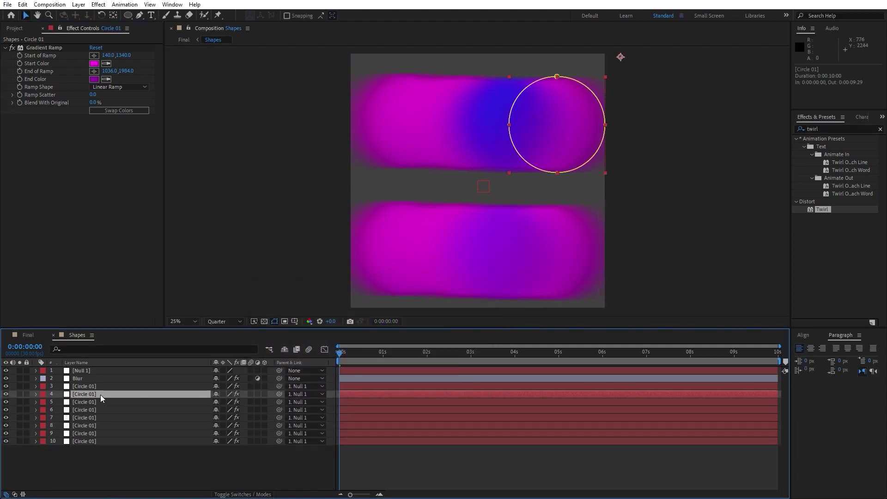
{"action": "left_click", "coordinate": [100, 386]}
{"action": "left_click", "coordinate": [94, 63]}
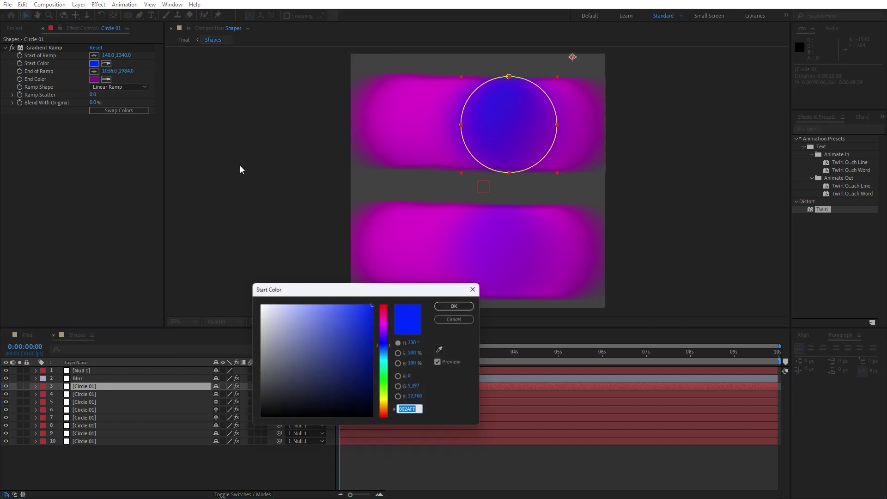
{"action": "left_click_drag", "start_coordinate": [389, 340], "coordinate": [385, 334]}
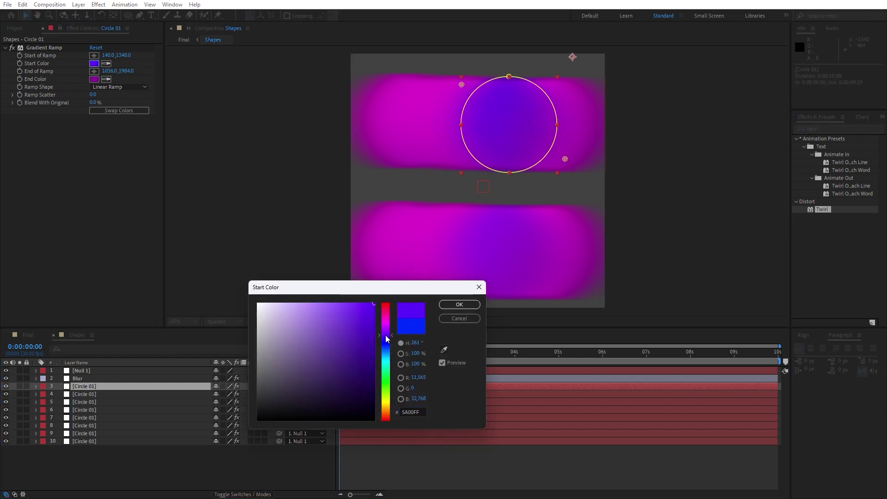
{"action": "left_click", "coordinate": [459, 305]}
- Return to the Final composition, then play back and scrub the animation to examine the twirled gradient's motion and colors
{"action": "left_click", "coordinate": [25, 335]}
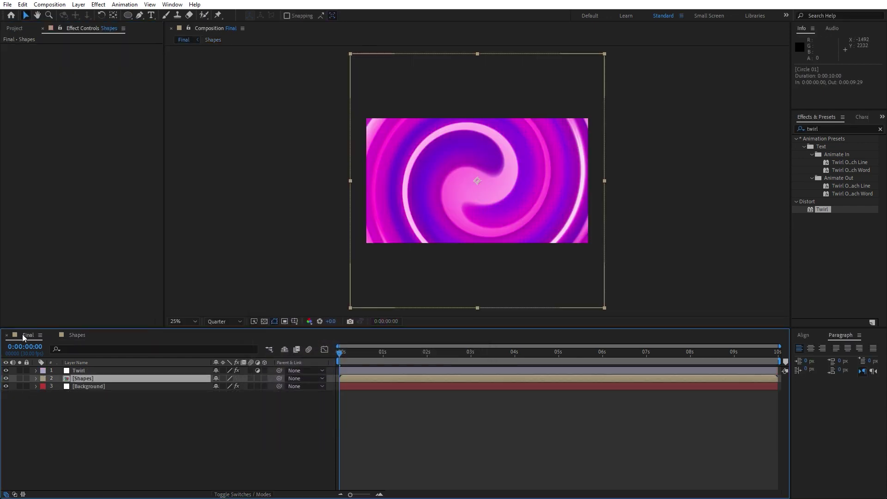
{"action": "key", "text": "period"}
{"action": "key", "text": "comma"}
{"action": "left_click", "coordinate": [246, 422]}
{"action": "key", "text": "space"}
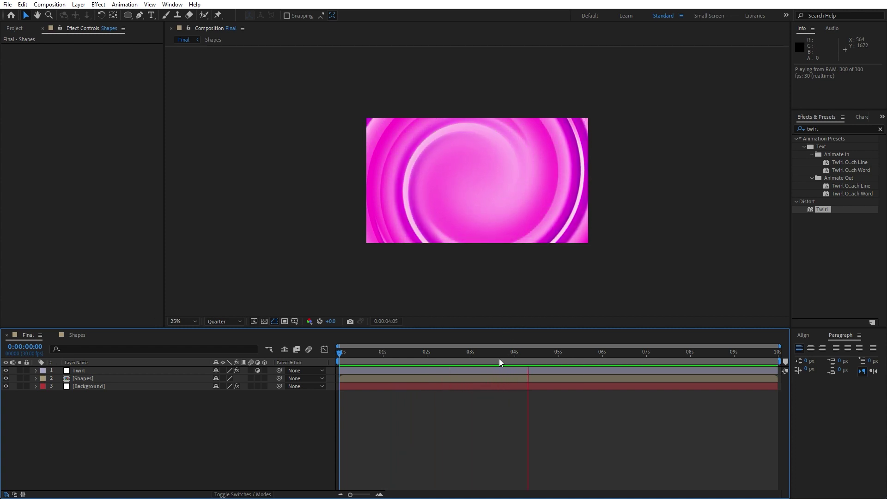
{"action": "left_click_drag", "start_coordinate": [419, 358], "coordinate": [587, 359]}
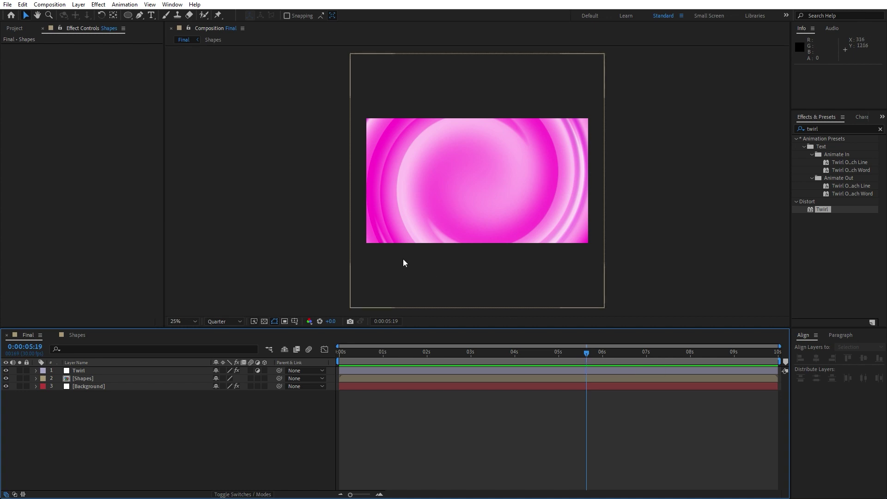
- Create a text layer reading CREATIVE in the Final composition
{"action": "left_click", "coordinate": [151, 15]}
{"action": "left_click", "coordinate": [387, 183]}
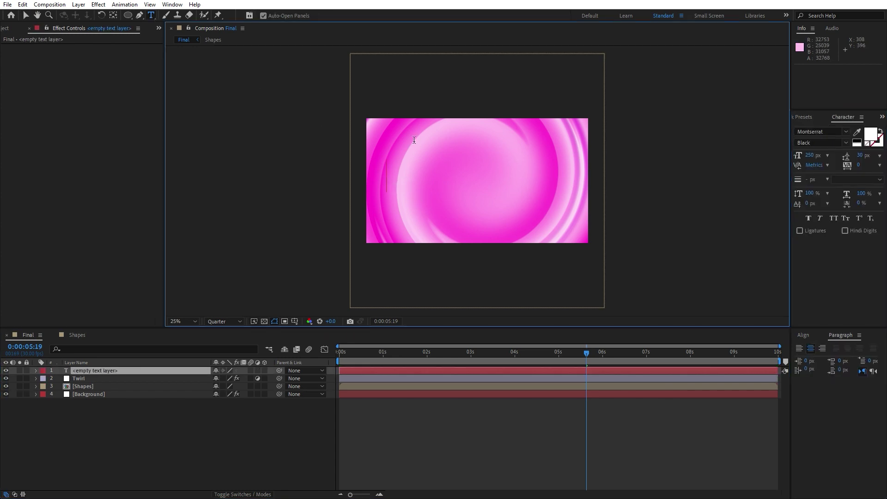
{"action": "type", "text": "CRE"}
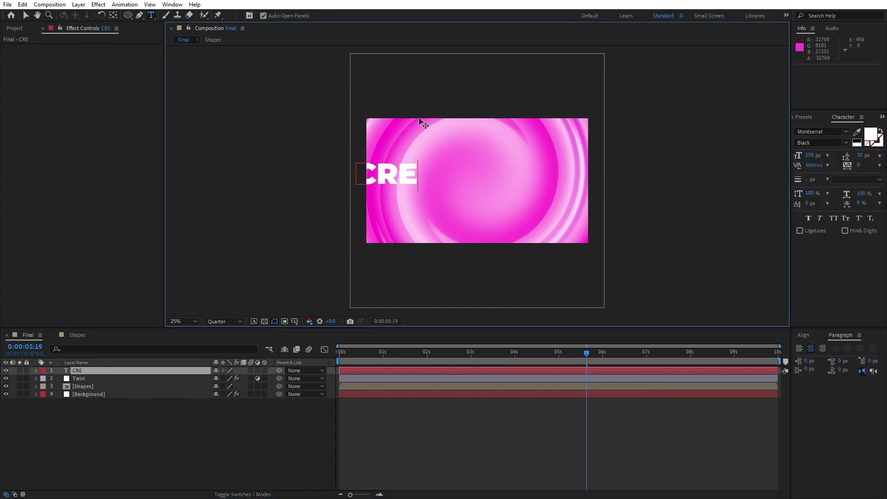
{"action": "type", "text": "ATIVE"}
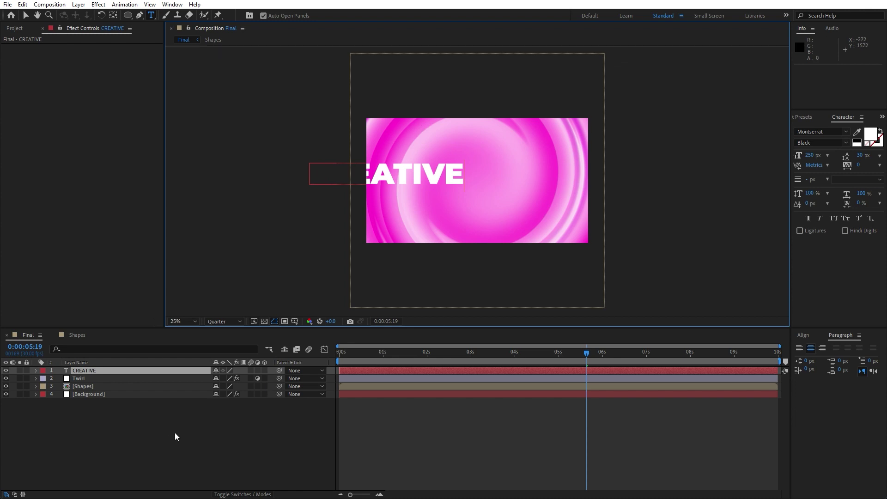
- Center the CREATIVE text layer horizontally and vertically in the composition
{"action": "left_click", "coordinate": [84, 372]}
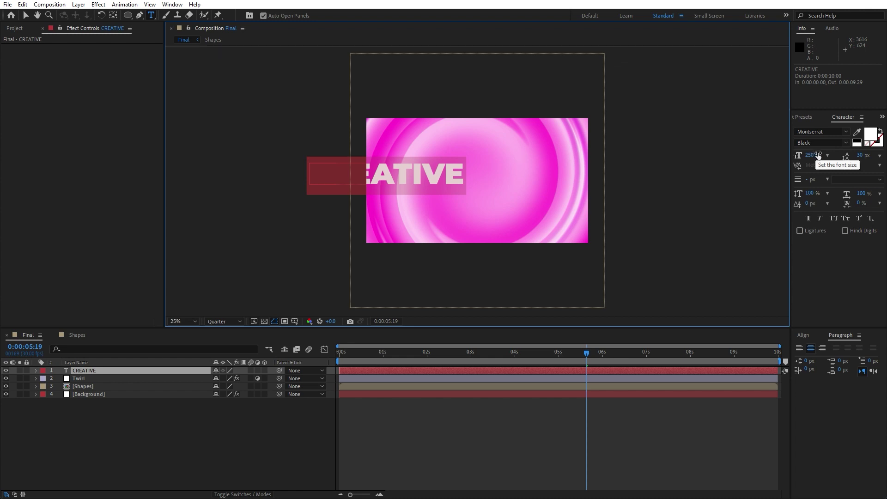
{"action": "left_click", "coordinate": [804, 335]}
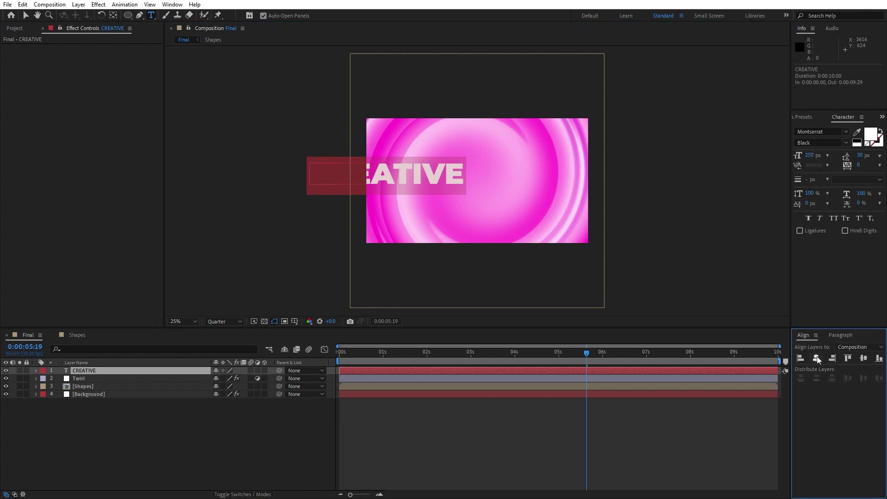
{"action": "left_click", "coordinate": [816, 358]}
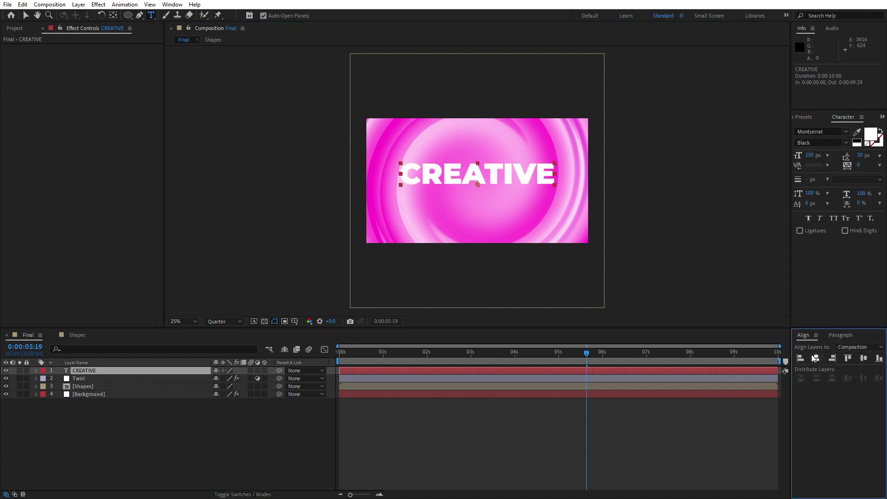
{"action": "left_click", "coordinate": [864, 358]}
{"action": "left_click", "coordinate": [143, 428]}
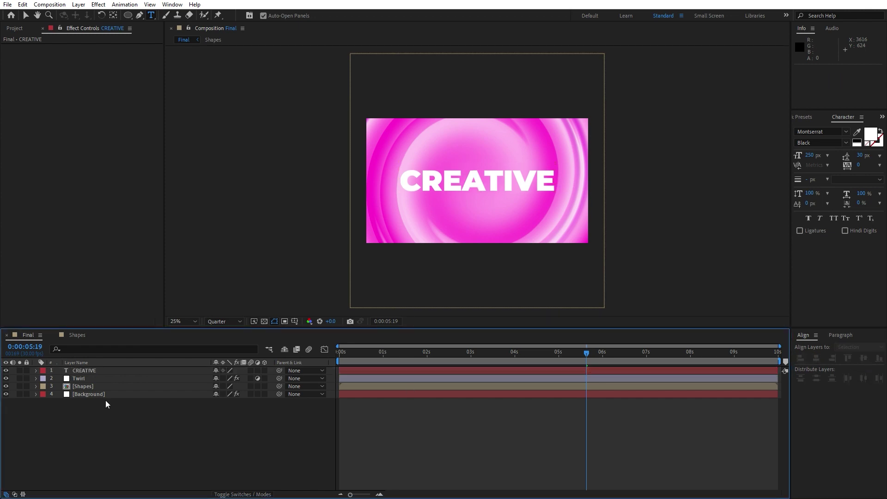
- Add a Skew animator to the CREATIVE text, with Skew set to 30 and Skew Axis to 90°
{"action": "left_click_drag", "start_coordinate": [352, 496], "coordinate": [362, 495]}
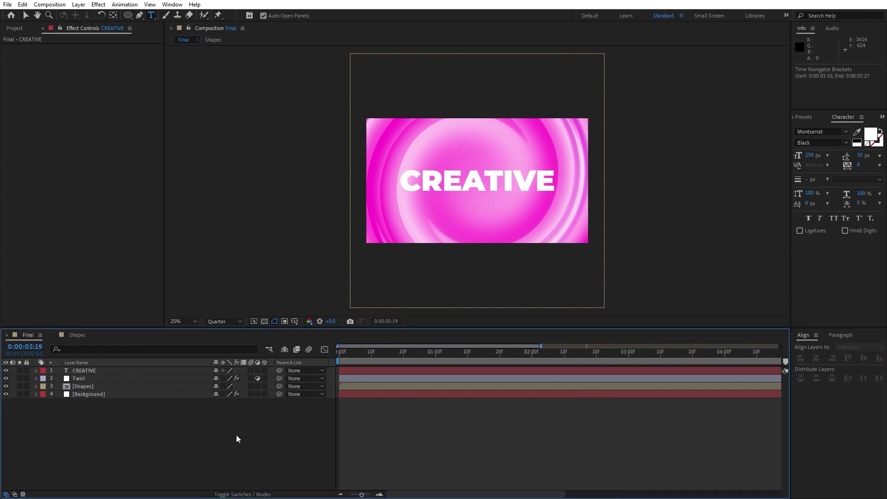
{"action": "left_click", "coordinate": [36, 371]}
{"action": "left_click", "coordinate": [268, 376]}
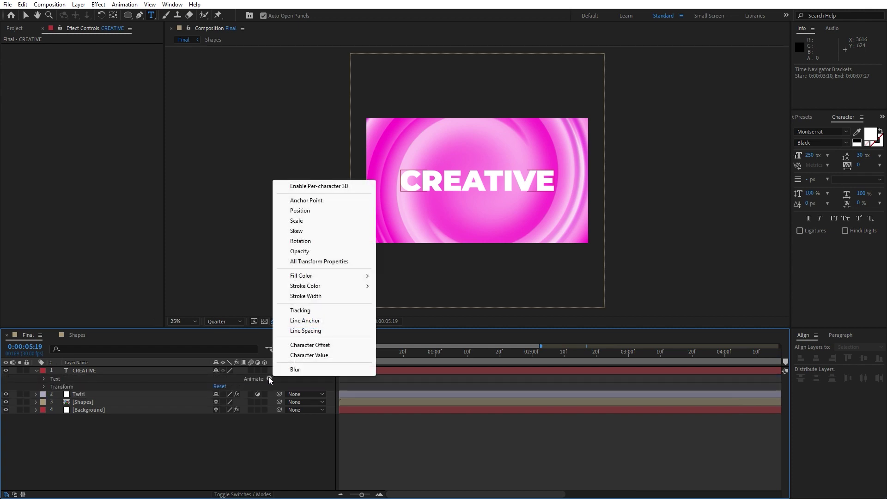
{"action": "left_click", "coordinate": [313, 232]}
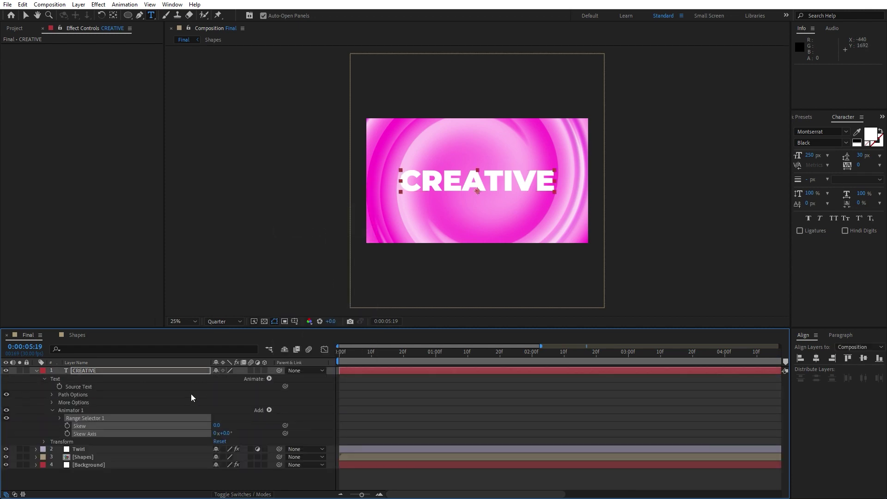
{"action": "left_click", "coordinate": [198, 403]}
{"action": "left_click", "coordinate": [216, 425]}
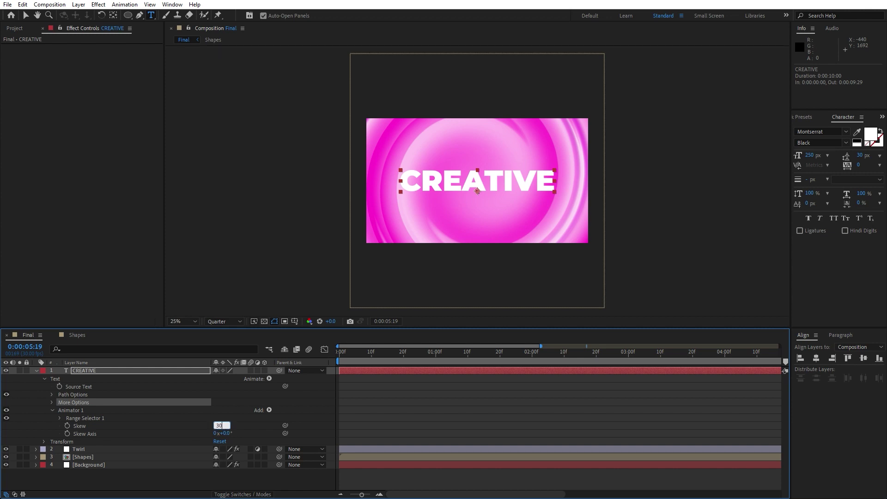
{"action": "key", "text": "Return"}
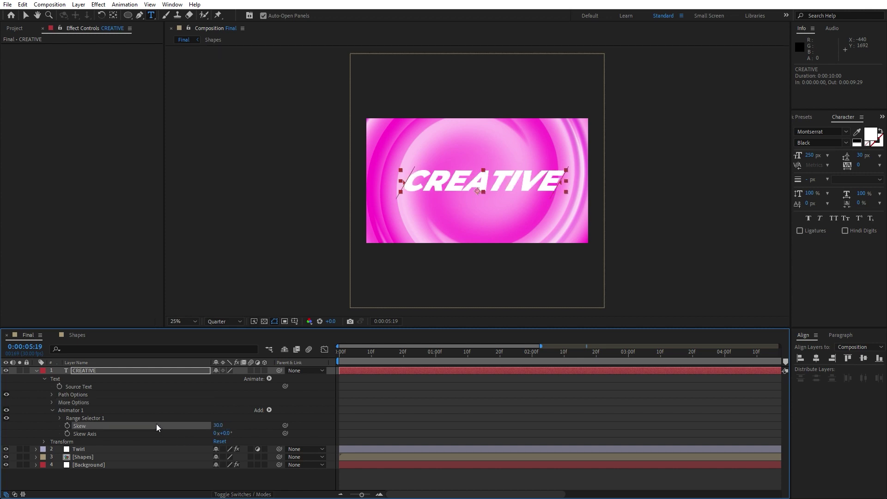
{"action": "left_click", "coordinate": [223, 433]}
{"action": "type", "text": "90"}
{"action": "key", "text": "Return"}
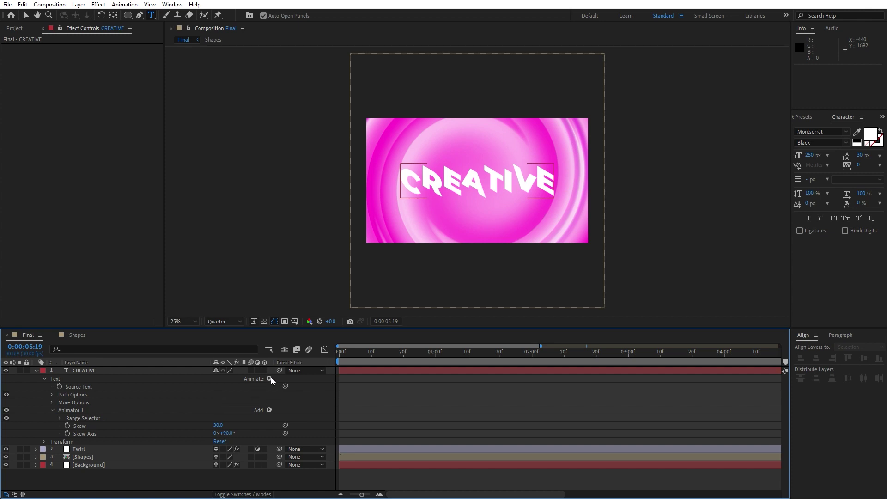
- Add an Opacity property to the text's Animator 1 and set it to 0%
{"action": "left_click", "coordinate": [269, 410]}
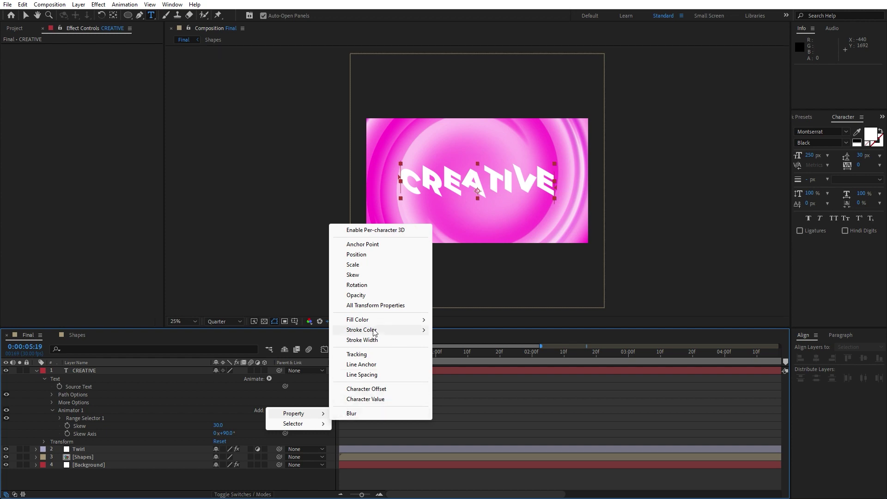
{"action": "left_click", "coordinate": [372, 296]}
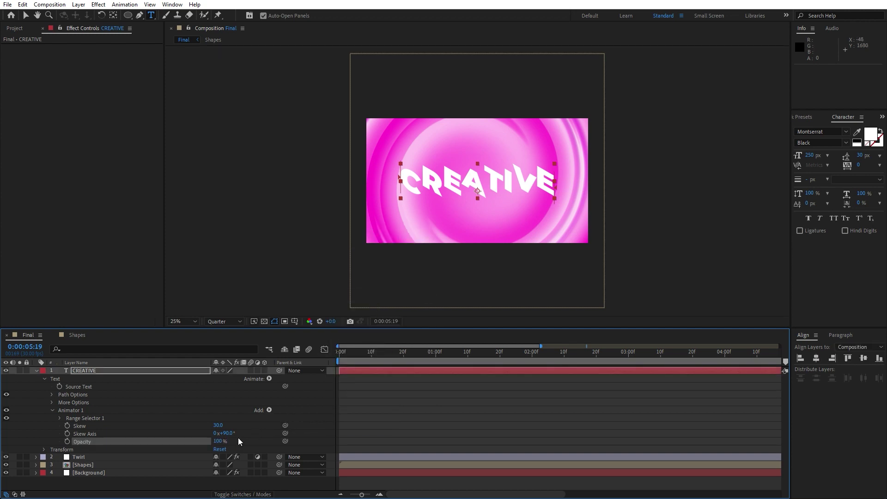
{"action": "left_click_drag", "start_coordinate": [219, 442], "coordinate": [151, 441]}
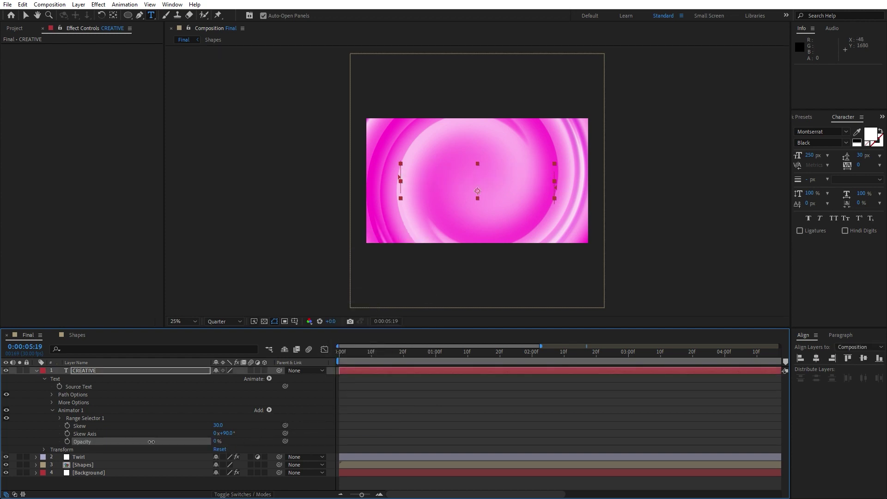
{"action": "left_click", "coordinate": [175, 394]}
- At 0:00:02:00, keyframe the Offset of Animator 1's Range Selector at 100%
{"action": "left_click_drag", "start_coordinate": [364, 360], "coordinate": [532, 359]}
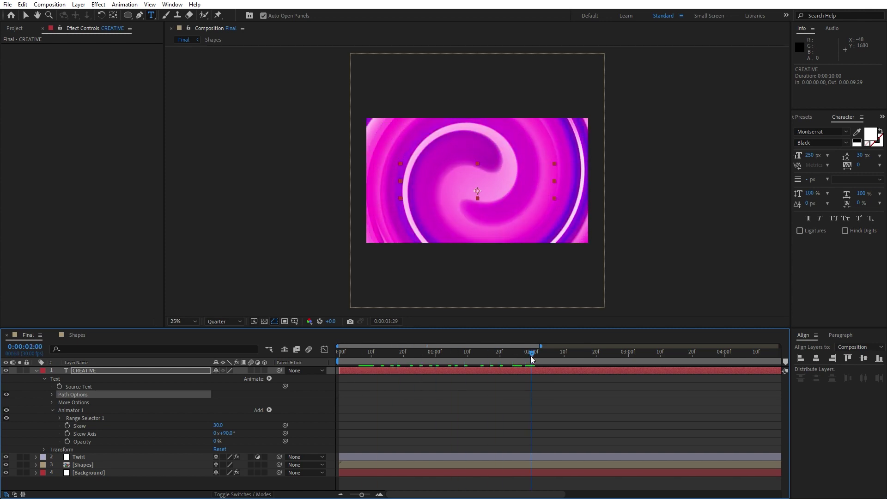
{"action": "left_click", "coordinate": [60, 419]}
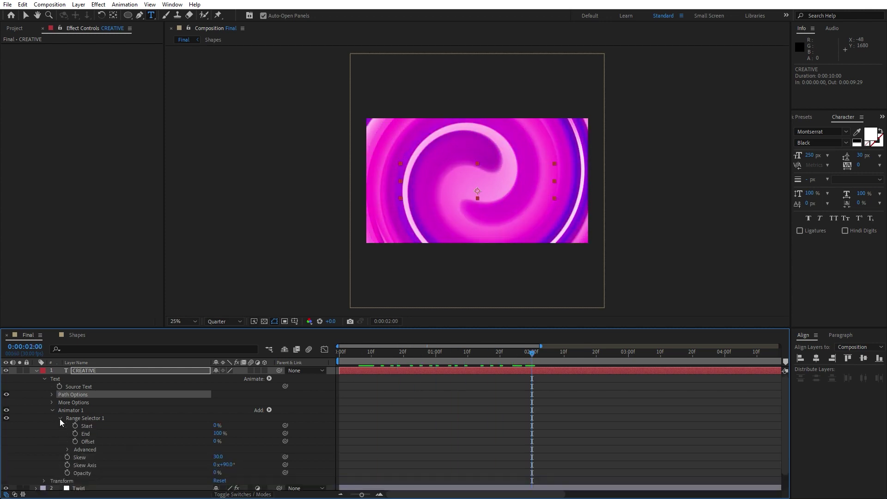
{"action": "left_click", "coordinate": [75, 442]}
{"action": "left_click", "coordinate": [216, 442]}
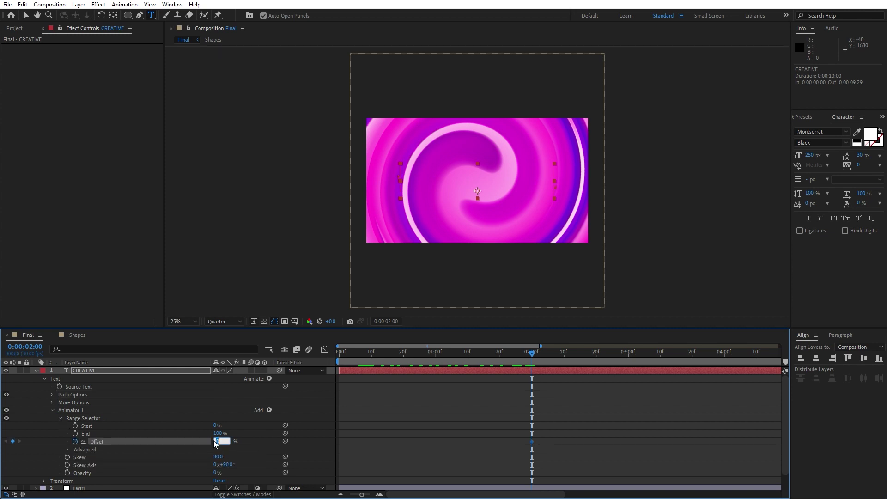
{"action": "left_click", "coordinate": [196, 428]}
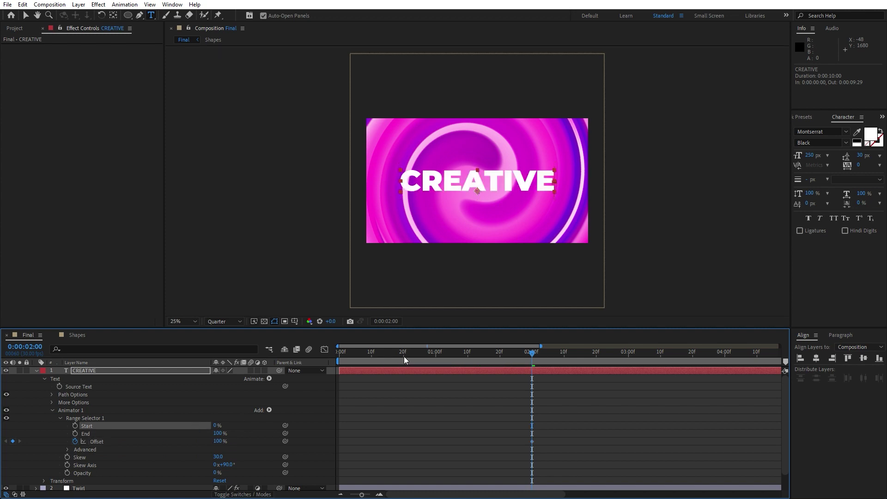
- Set a Range Selector Offset keyframe of -100% at the composition's start and preview the text reveal
{"action": "key", "text": "Home"}
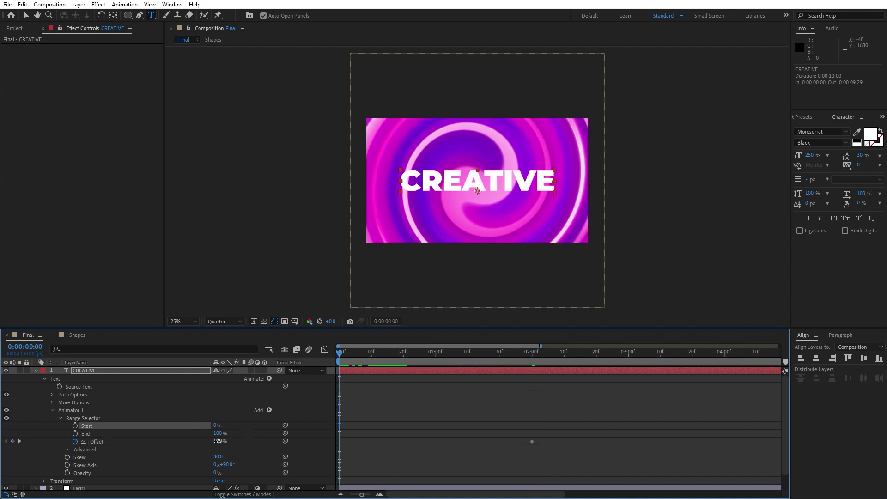
{"action": "left_click", "coordinate": [218, 441]}
{"action": "type", "text": "-100"}
{"action": "left_click", "coordinate": [269, 395]}
{"action": "mouse_move", "coordinate": [345, 357]}
{"action": "left_mouse_down"}
{"action": "mouse_move", "coordinate": [555, 356]}
{"action": "mouse_move", "coordinate": [356, 355]}
{"action": "left_mouse_up"}
{"action": "key", "text": "space"}
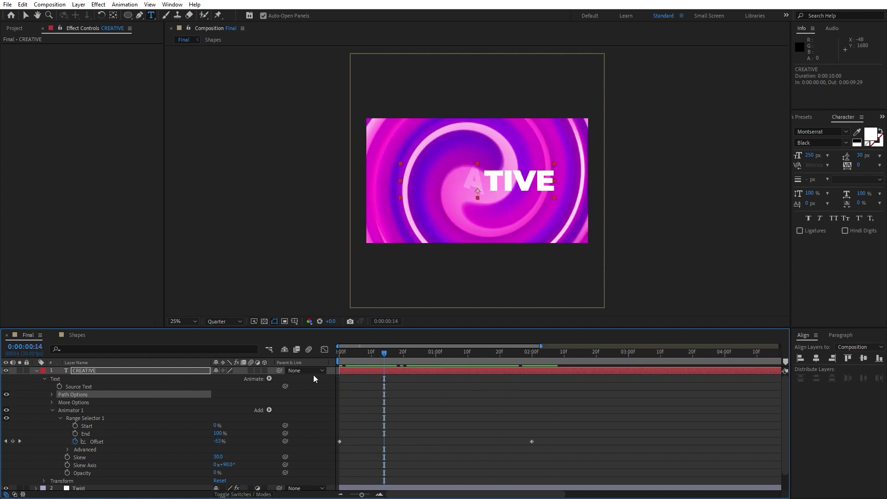
- In the Range Selector's advanced options, set Shape to Ramp Up and both Ease High and Ease Low to 50%
{"action": "left_click", "coordinate": [66, 450]}
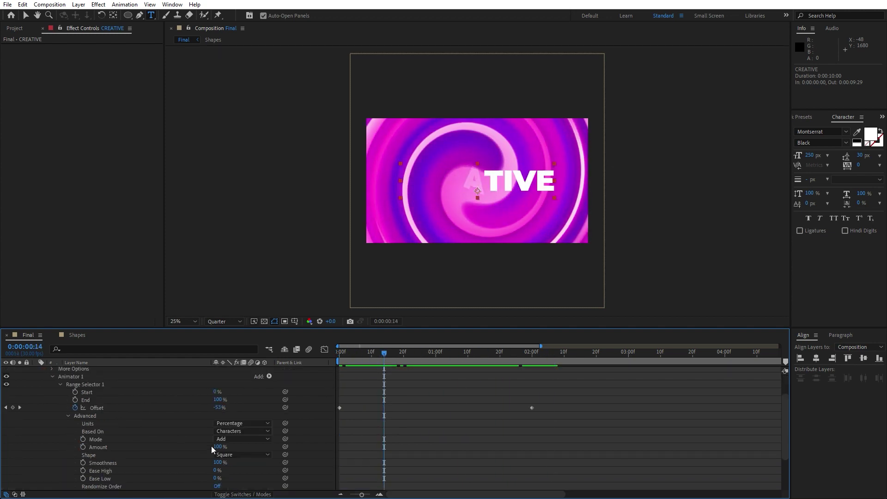
{"action": "left_click", "coordinate": [224, 456]}
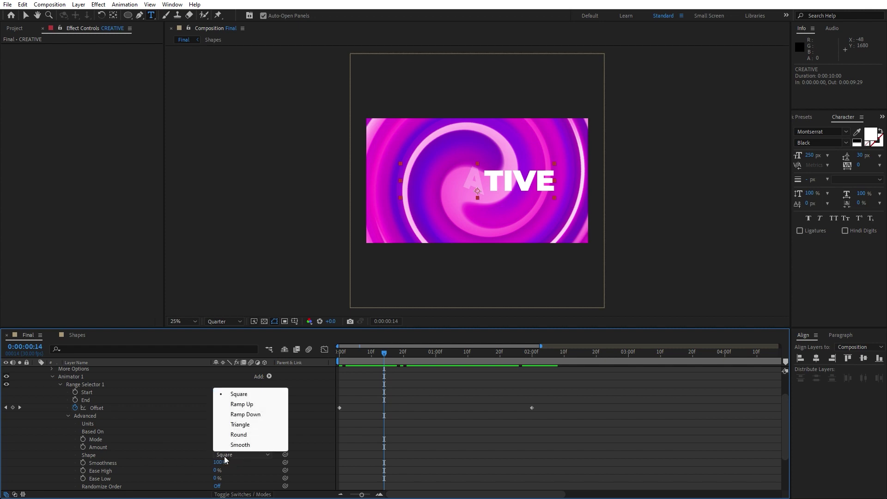
{"action": "left_click", "coordinate": [242, 404]}
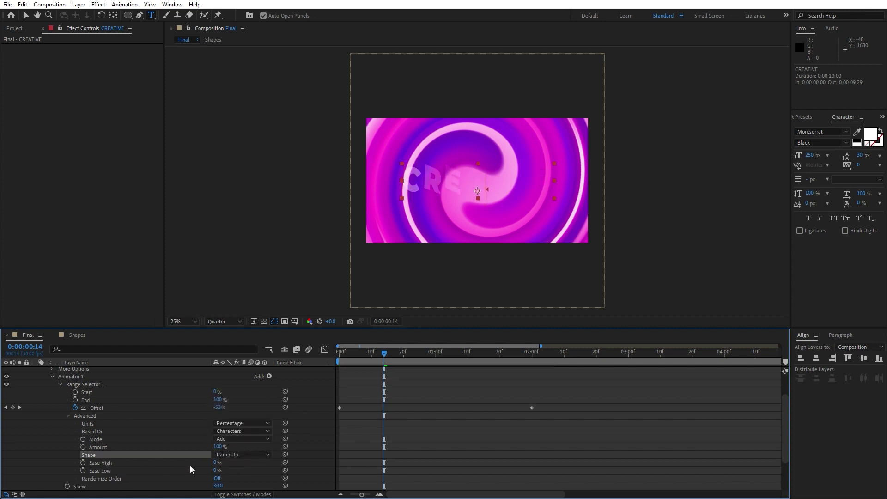
{"action": "left_click", "coordinate": [216, 464]}
{"action": "key", "text": "Tab"}
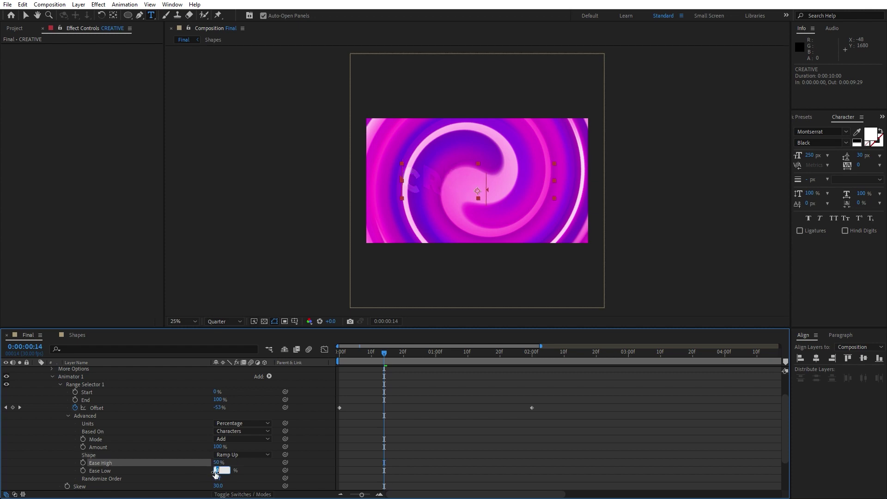
{"action": "type", "text": "50"}
{"action": "left_click", "coordinate": [174, 446]}
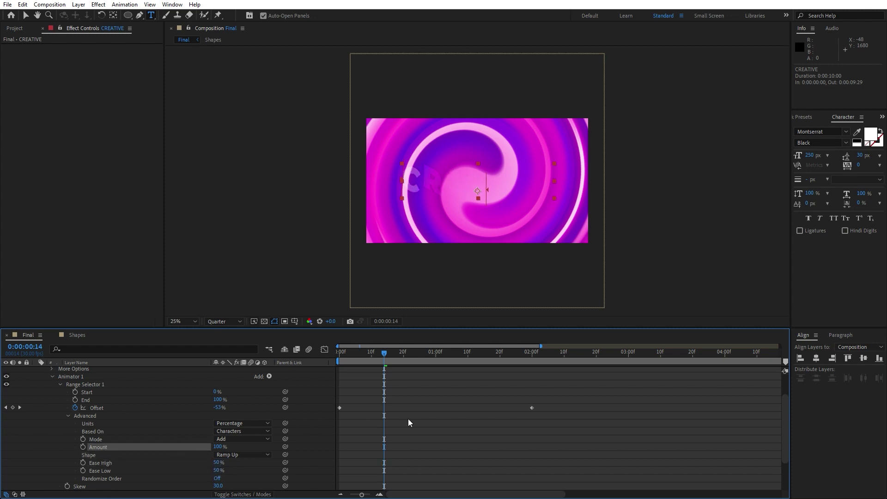
- Apply Easy Ease to both Range Selector Offset keyframes and preview the animation
{"action": "left_click_drag", "start_coordinate": [578, 396], "coordinate": [309, 430]}
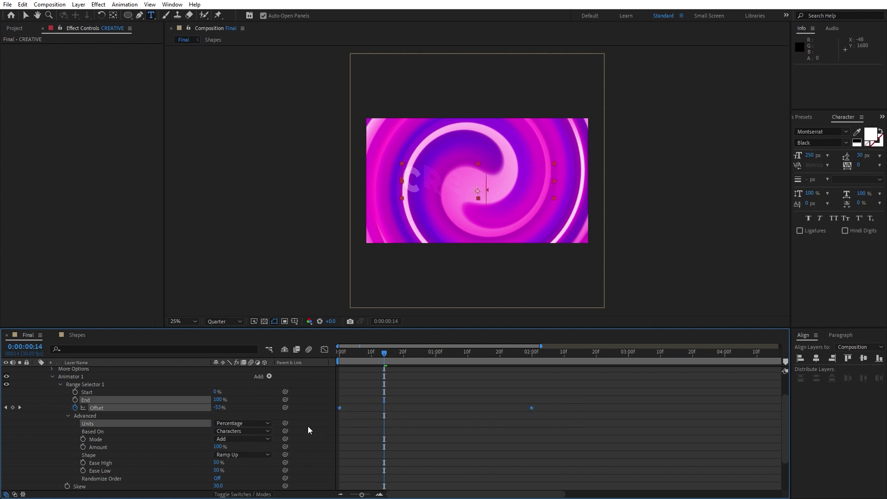
{"action": "key", "text": "F9"}
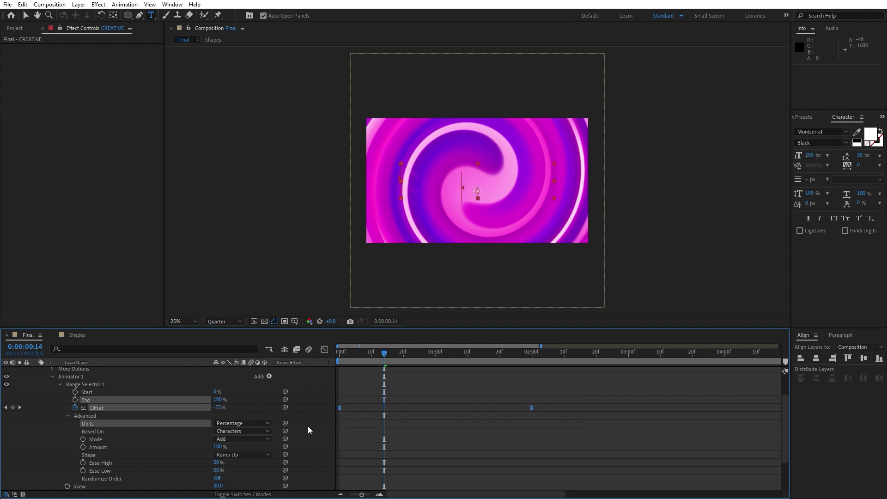
{"action": "key", "text": "space"}
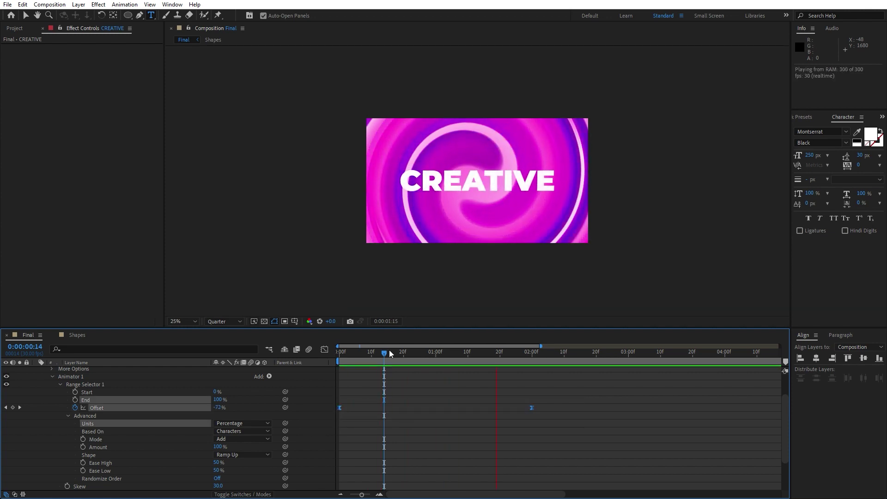
{"action": "key", "text": "space"}
- Collapse Animator 1 and add a second text animator for Tracking to the CREATIVE layer
{"action": "scroll", "coordinate": [62, 438], "scroll_direction": "up", "scroll_amount": 2}
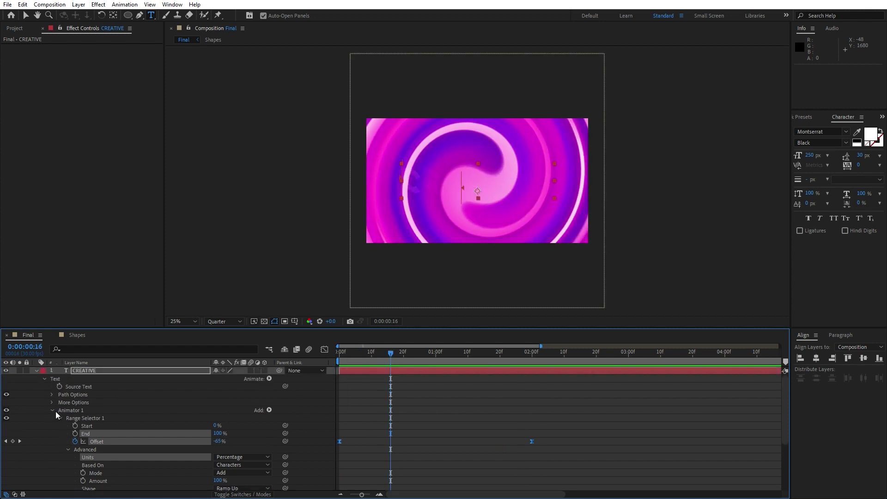
{"action": "key", "text": "F2"}
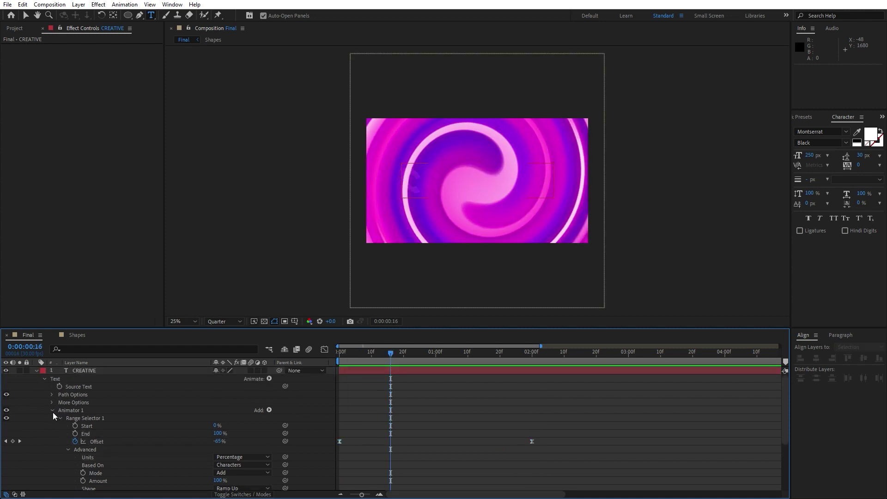
{"action": "left_click", "coordinate": [52, 411]}
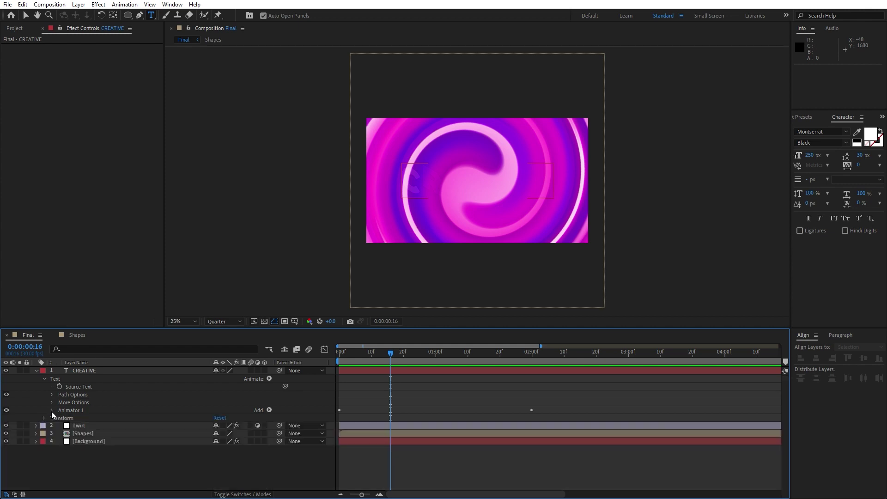
{"action": "left_click", "coordinate": [270, 378]}
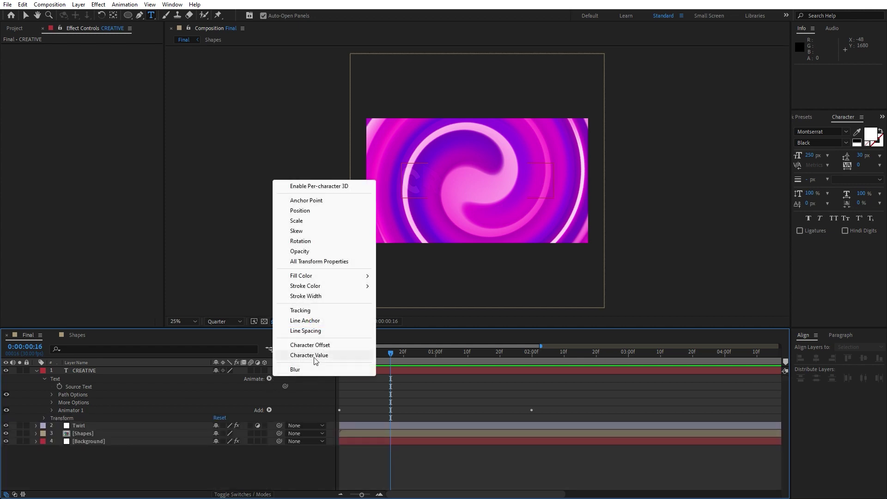
{"action": "left_click", "coordinate": [314, 311]}
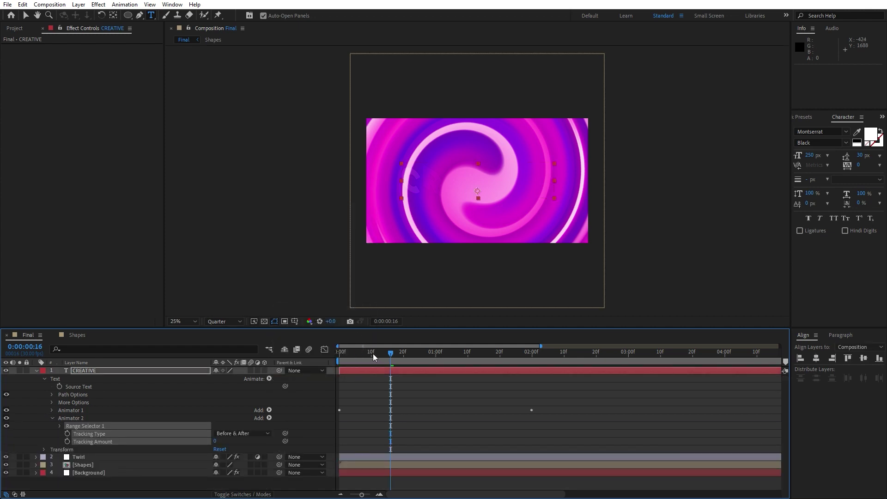
- Set a Tracking Amount keyframe of 0 for Animator 2 at the composition's start
{"action": "left_click_drag", "start_coordinate": [372, 354], "coordinate": [329, 361]}
{"action": "left_click", "coordinate": [34, 434]}
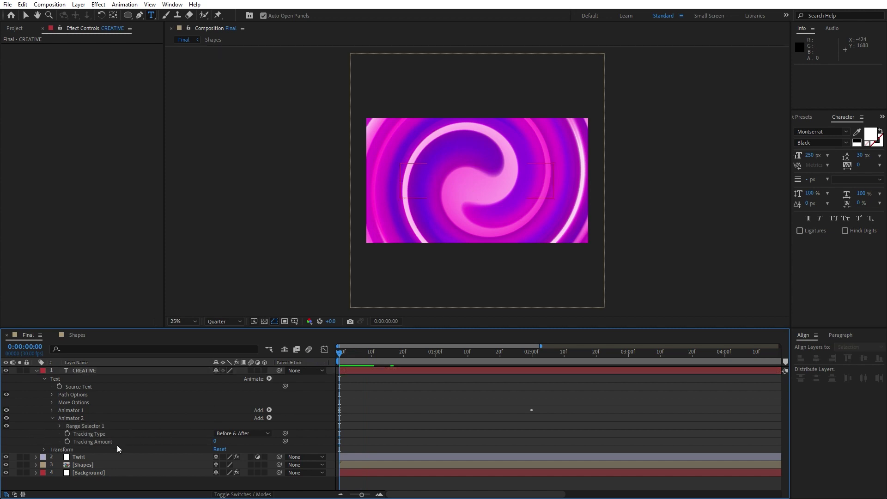
{"action": "left_click", "coordinate": [67, 441]}
- At 0:00:03:18, keyframe the Tracking Amount of Animator 2 at 60 and preview the title animation
{"action": "left_click_drag", "start_coordinate": [343, 360], "coordinate": [687, 378]}
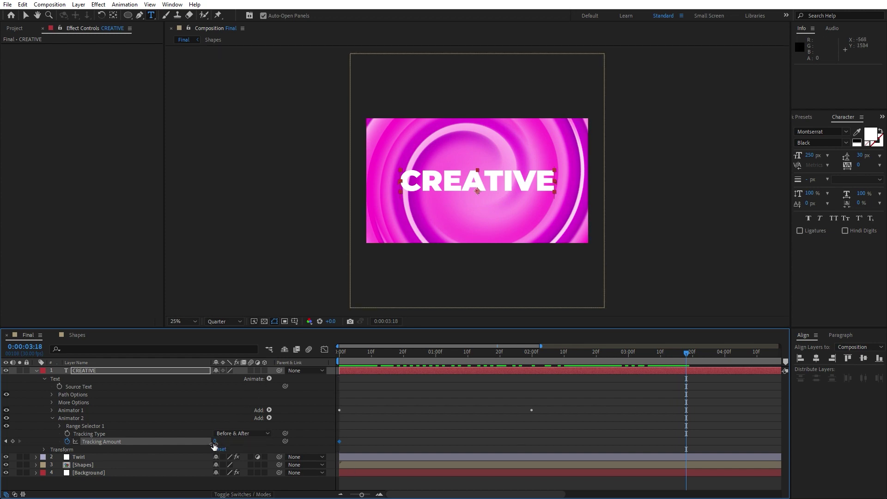
{"action": "left_click_drag", "start_coordinate": [216, 441], "coordinate": [246, 445]}
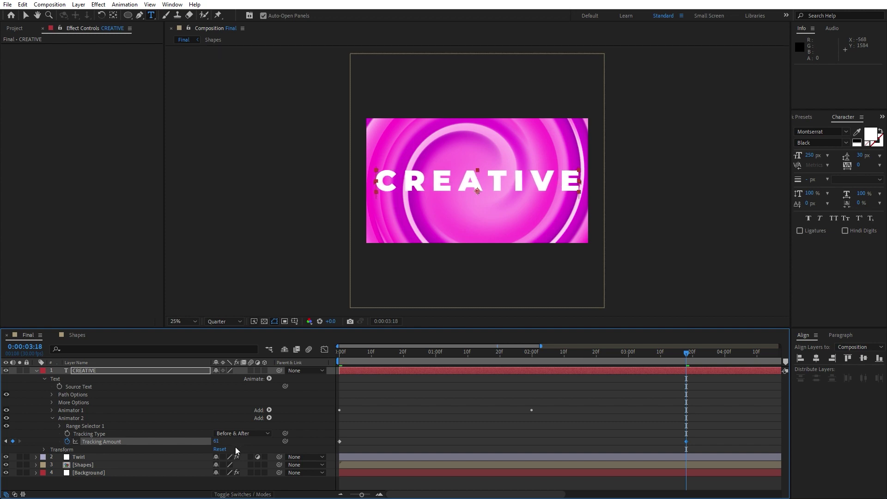
{"action": "left_click", "coordinate": [217, 441]}
{"action": "type", "text": "6"}
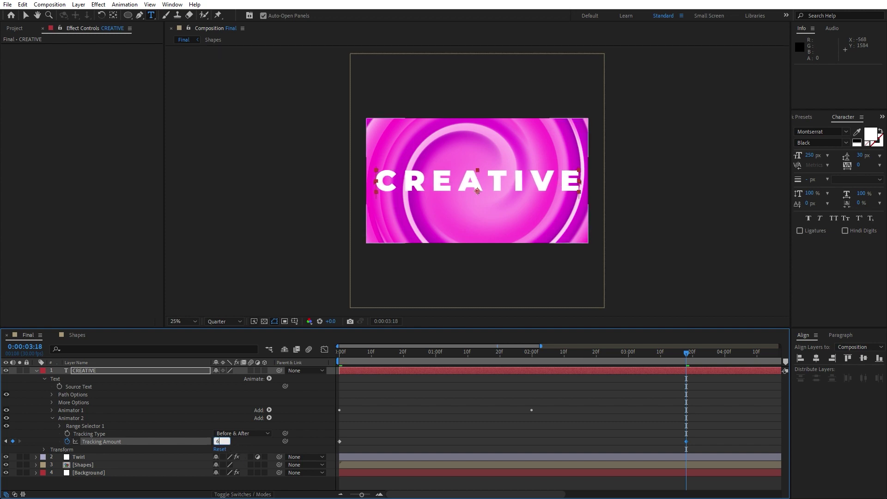
{"action": "type", "text": "0"}
{"action": "left_click", "coordinate": [135, 255]}
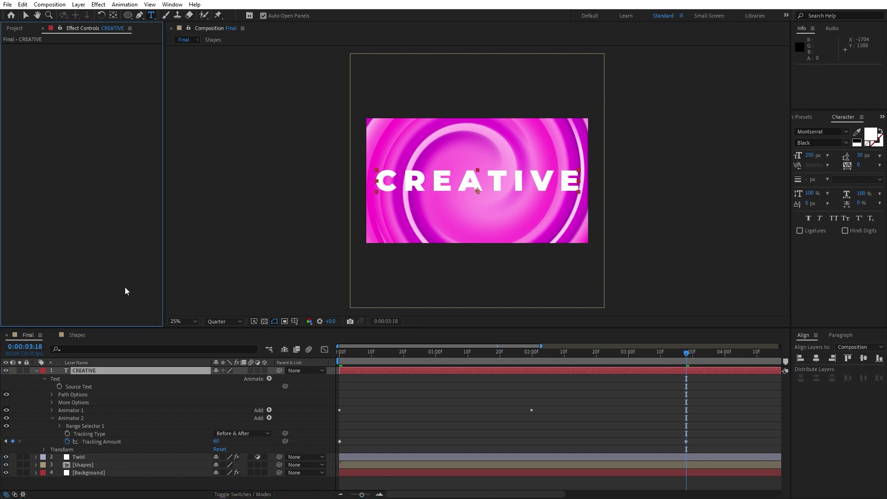
{"action": "key", "text": "space"}
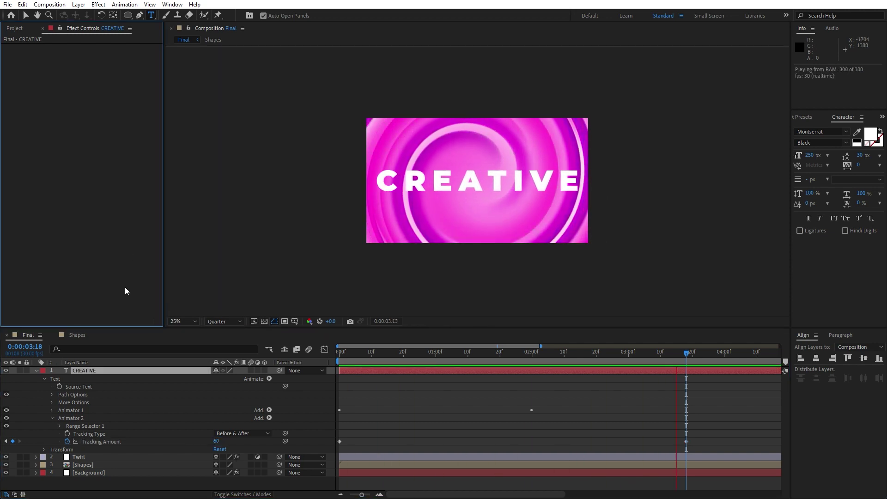
- At 0:00:02:20, collapse the CREATIVE layer, duplicate it and place the copy directly below the original
{"action": "left_click_drag", "start_coordinate": [396, 357], "coordinate": [596, 362]}
{"action": "left_click", "coordinate": [36, 371]}
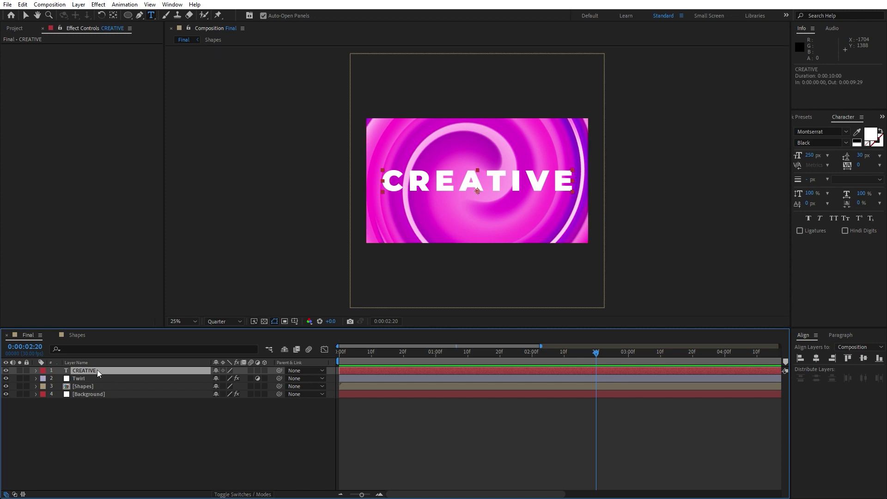
{"action": "left_click", "coordinate": [23, 4]}
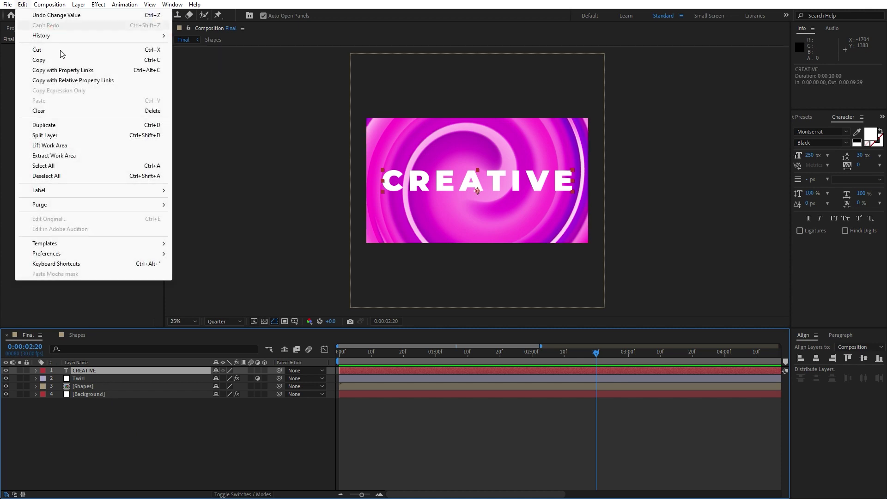
{"action": "left_click", "coordinate": [56, 125]}
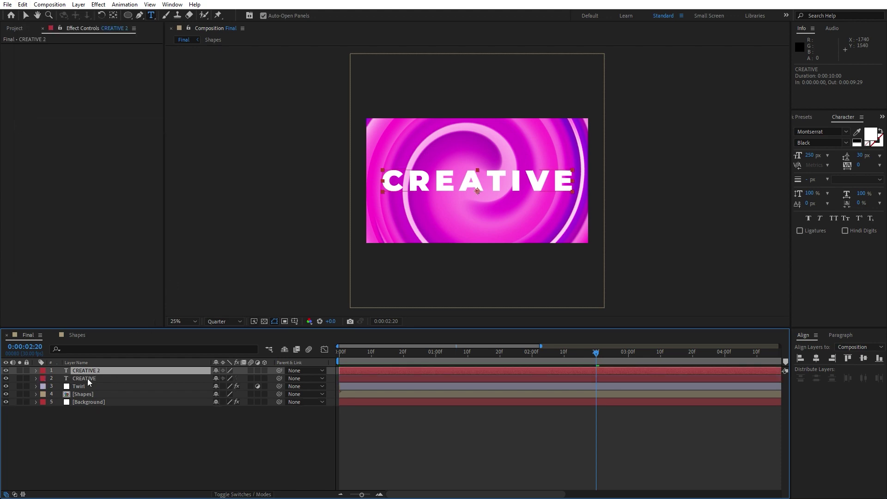
{"action": "left_click_drag", "start_coordinate": [95, 373], "coordinate": [97, 380]}
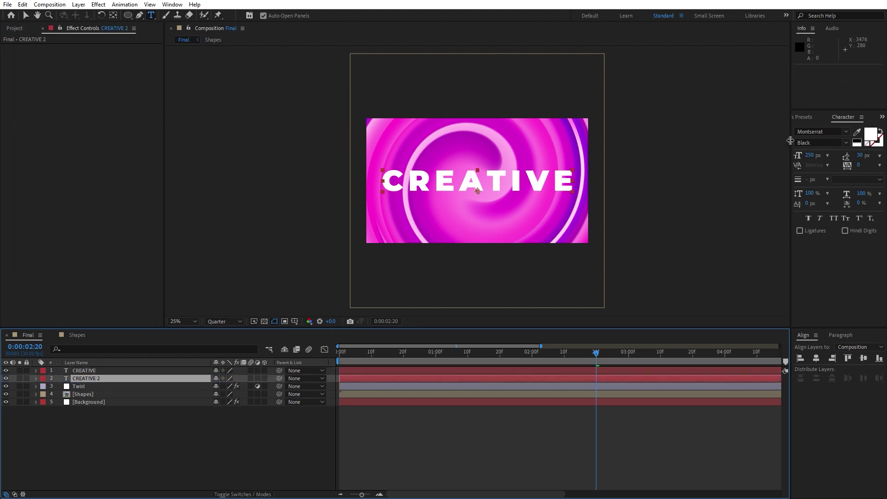
- Find the CC Radial Fast Blur effect and apply it to the CREATIVE 2 layer
{"action": "left_click", "coordinate": [795, 119]}
{"action": "left_click", "coordinate": [831, 129]}
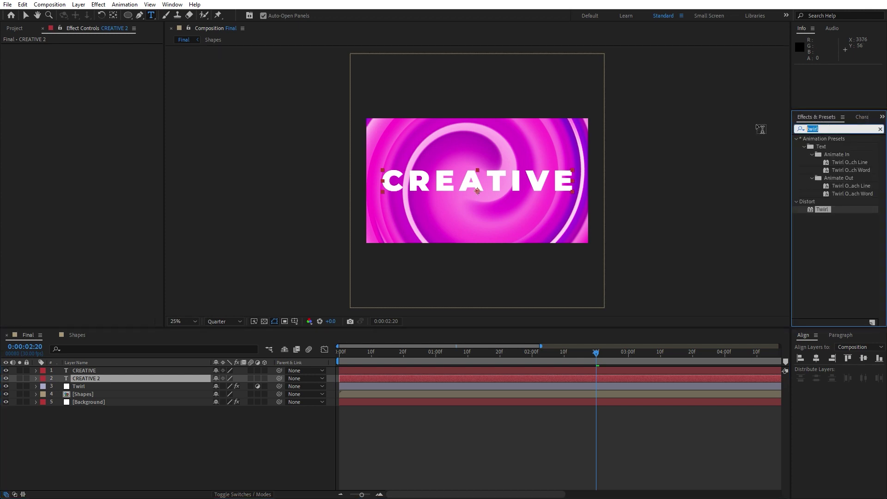
{"action": "type", "text": "radial fas"}
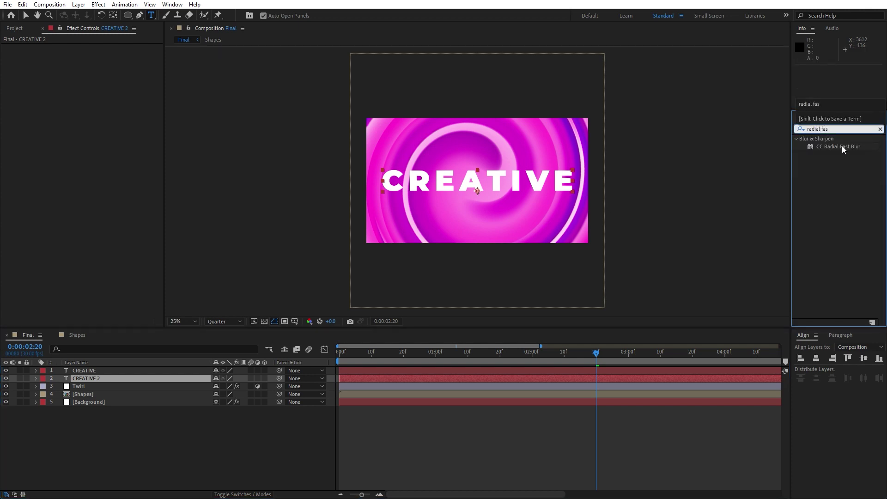
{"action": "left_click_drag", "start_coordinate": [838, 146], "coordinate": [113, 381]}
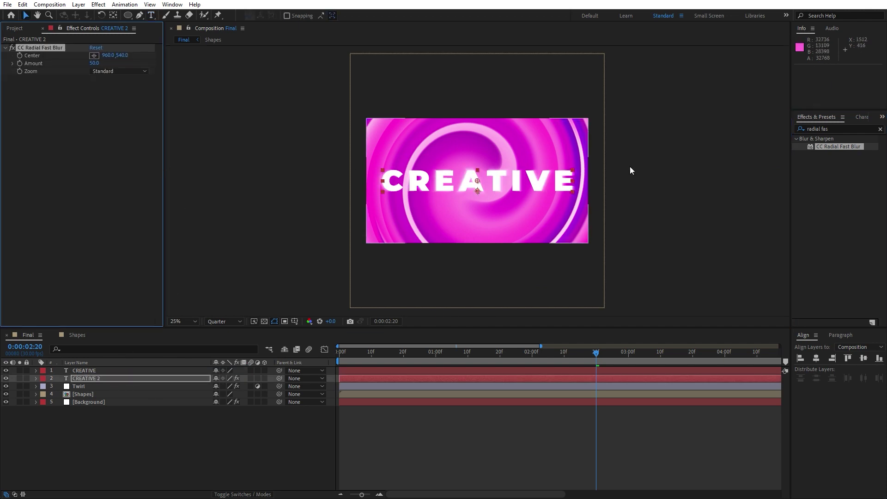
- Find the Fill effect and add it to CREATIVE 2 below the CC Radial Fast Blur
{"action": "left_click", "coordinate": [841, 129]}
{"action": "type", "text": "fill"}
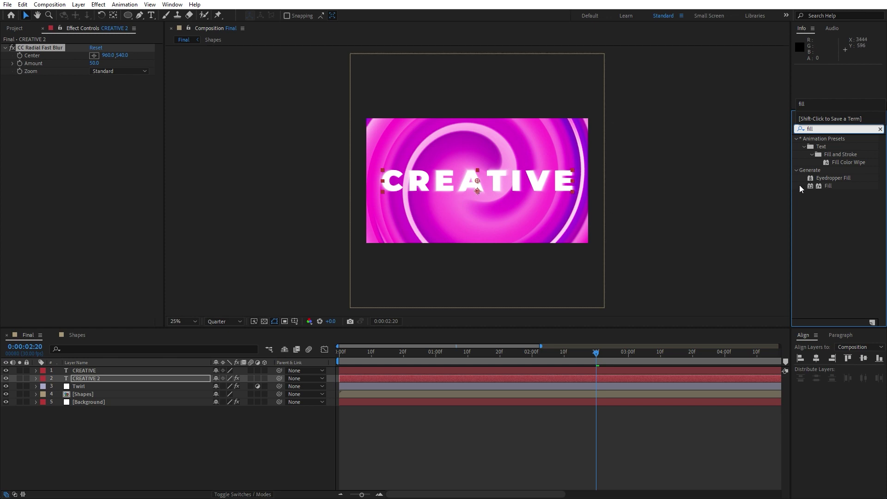
{"action": "left_click_drag", "start_coordinate": [800, 186], "coordinate": [84, 160]}
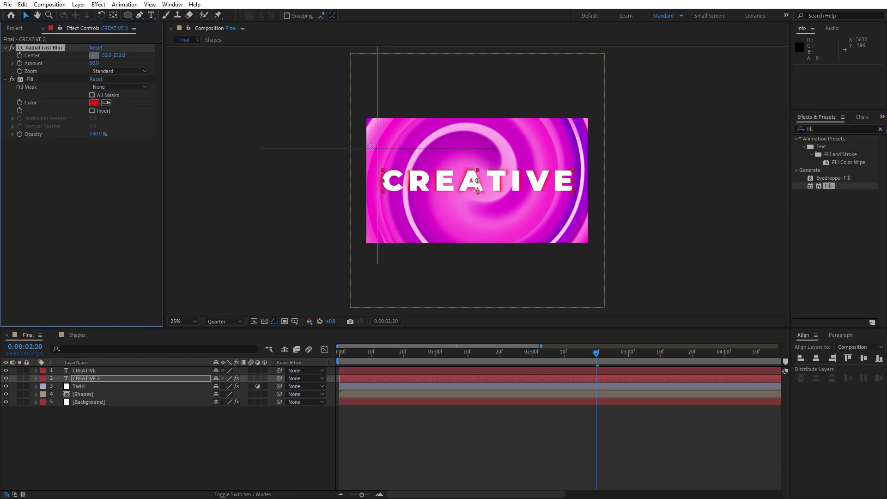
- Place the CC Radial Fast Blur Center at 32, 232 and set its Amount to 85
{"action": "left_click", "coordinate": [370, 145]}
{"action": "left_click", "coordinate": [95, 63]}
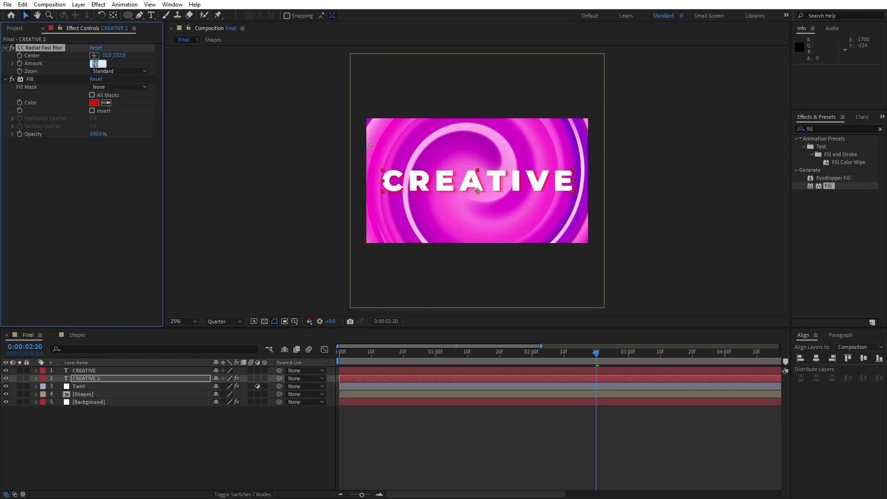
{"action": "type", "text": "85"}
{"action": "key", "text": "Return"}
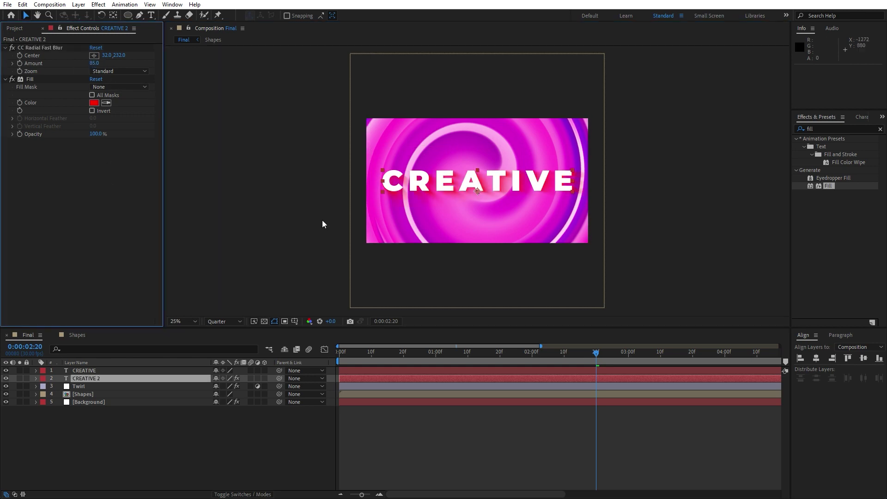
- Set the Fill colour of CREATIVE 2 to a magenta sampled from the background and shift its hue to purple
{"action": "scroll", "coordinate": [514, 204], "scroll_direction": "up", "scroll_amount": 2}
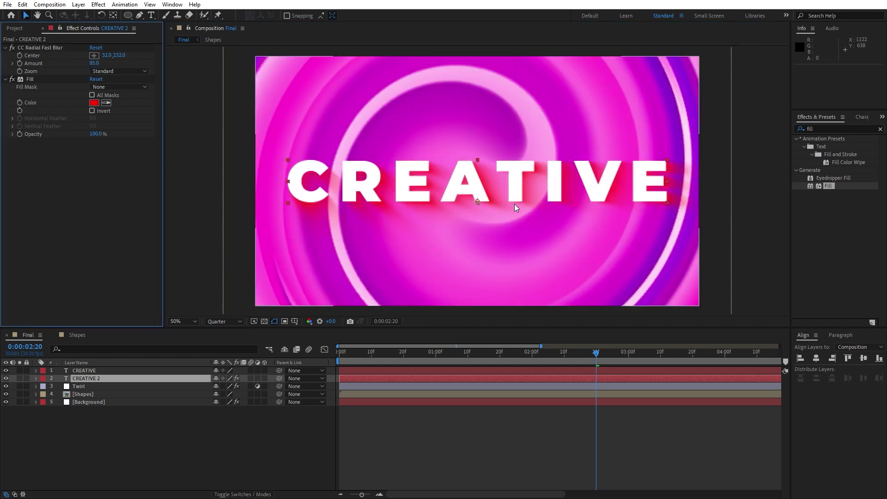
{"action": "left_click", "coordinate": [107, 103]}
{"action": "left_click", "coordinate": [352, 101]}
{"action": "scroll", "coordinate": [478, 154], "scroll_direction": "down", "scroll_amount": 2}
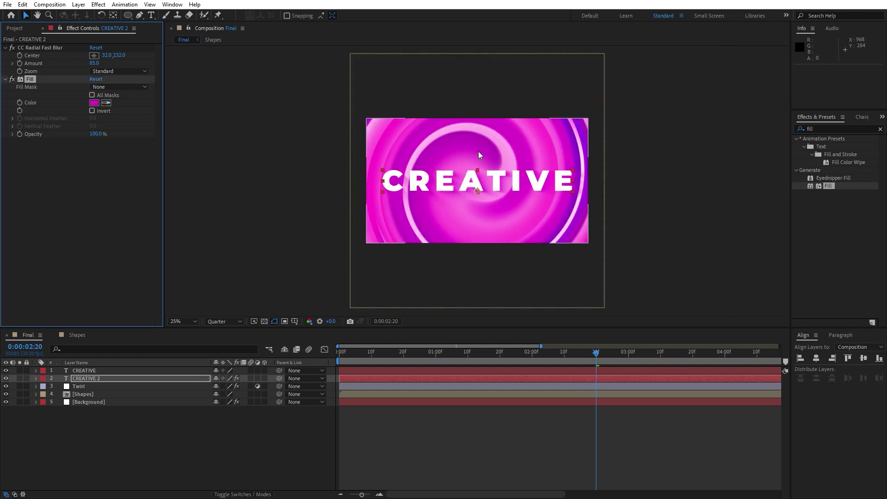
{"action": "left_click", "coordinate": [94, 102]}
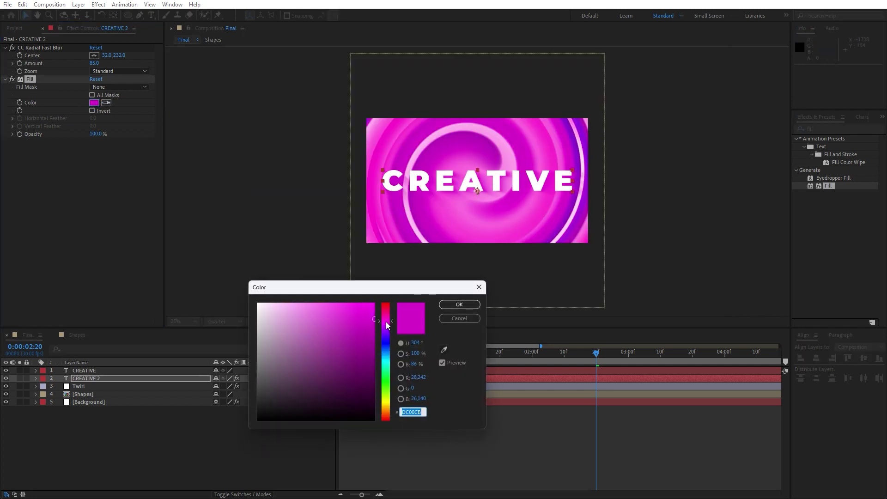
{"action": "left_click_drag", "start_coordinate": [386, 323], "coordinate": [387, 331]}
{"action": "left_click", "coordinate": [460, 304]}
{"action": "scroll", "coordinate": [467, 240], "scroll_direction": "up", "scroll_amount": 2}
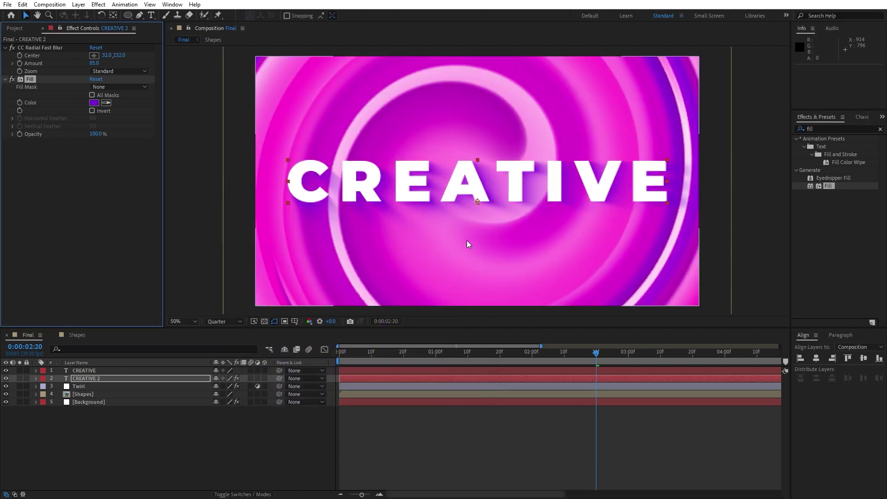
- Raise the CC Radial Fast Blur Amount to 96 and set the composition's preview resolution to Half
{"action": "left_click_drag", "start_coordinate": [94, 63], "coordinate": [97, 63]}
{"action": "left_click", "coordinate": [226, 322]}
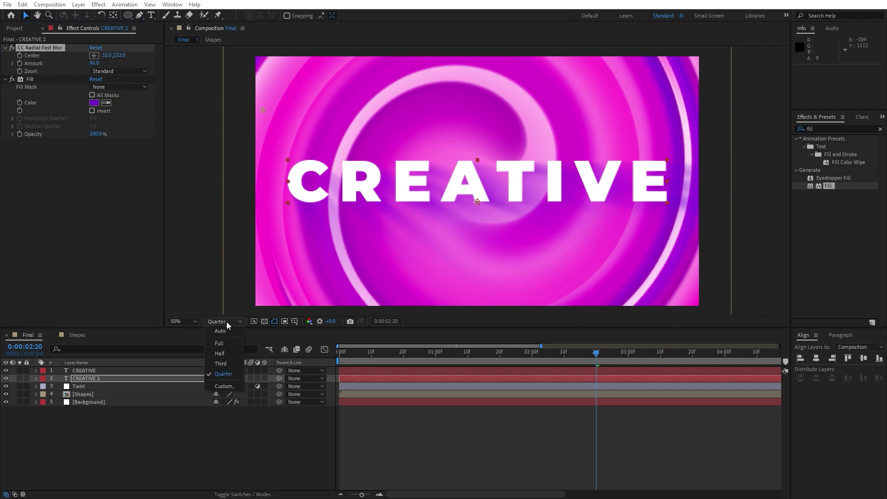
{"action": "left_click", "coordinate": [220, 353]}
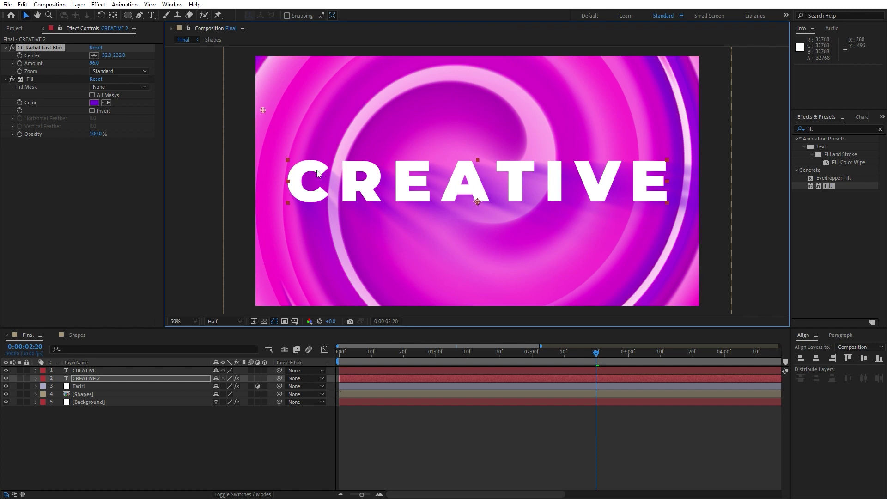
- Change the Fill colour of CREATIVE 2 to blue-violet 4E00DC and preview the animation
{"action": "left_click", "coordinate": [94, 103]}
{"action": "left_click_drag", "start_coordinate": [387, 326], "coordinate": [388, 334]}
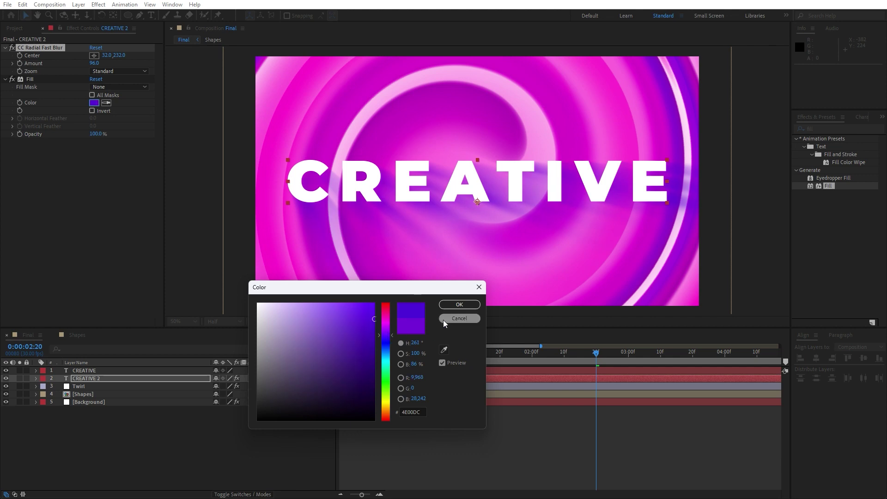
{"action": "left_click", "coordinate": [459, 304]}
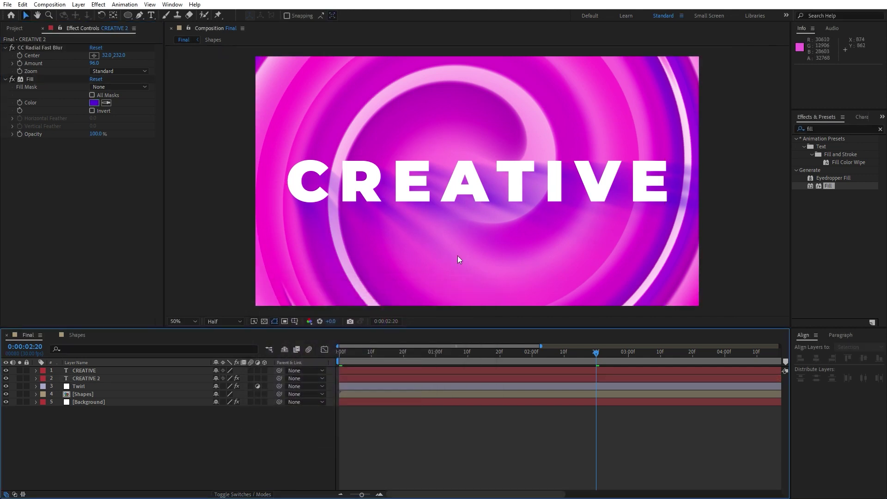
{"action": "key", "text": "space"}
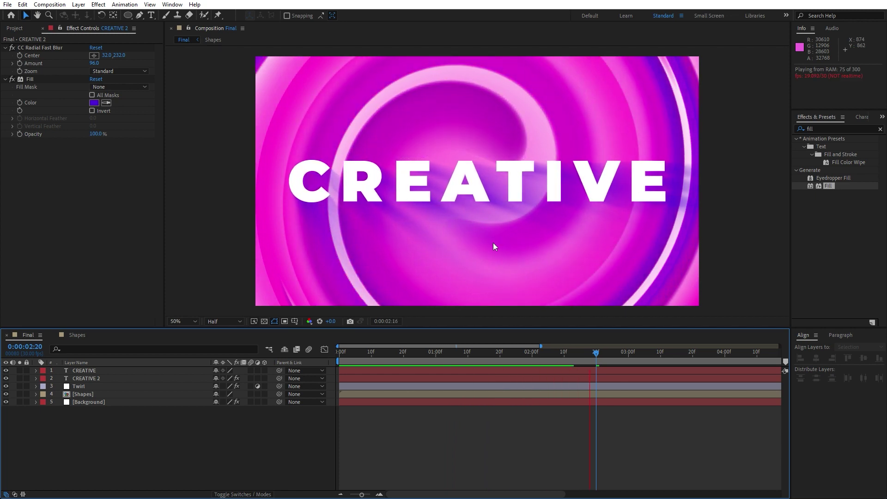
- At 0:00:01:28, open the Shapes precomposition to review its blurred circles, and close it to return to Final
{"action": "left_click", "coordinate": [523, 354]}
{"action": "key", "text": "comma"}
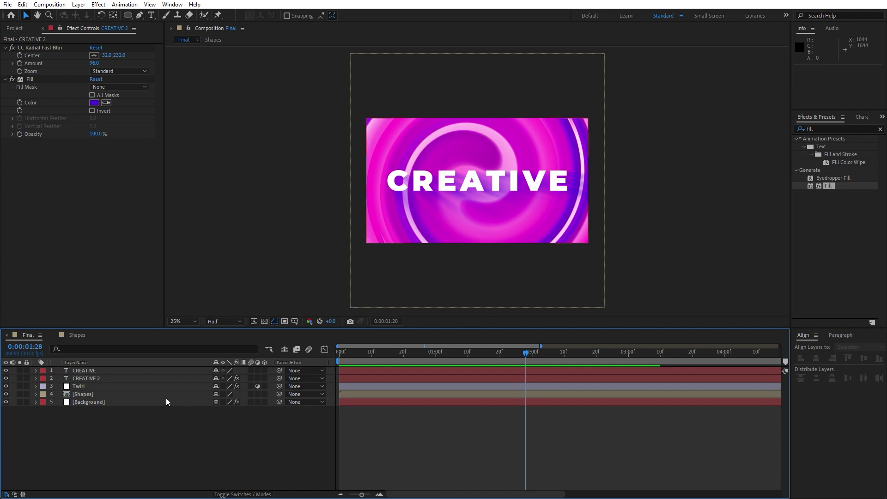
{"action": "double_click", "coordinate": [92, 394]}
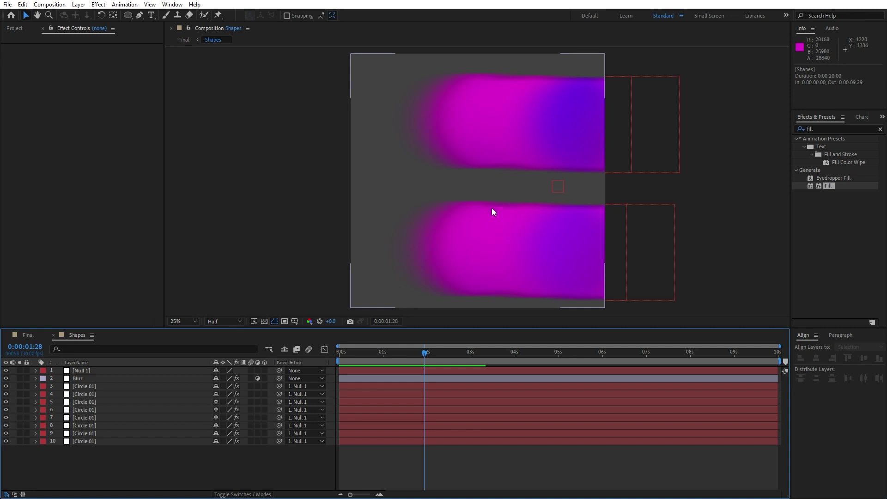
{"action": "scroll", "coordinate": [492, 208], "scroll_direction": "up", "scroll_amount": 2}
{"action": "scroll", "coordinate": [491, 208], "scroll_direction": "down", "scroll_amount": 2}
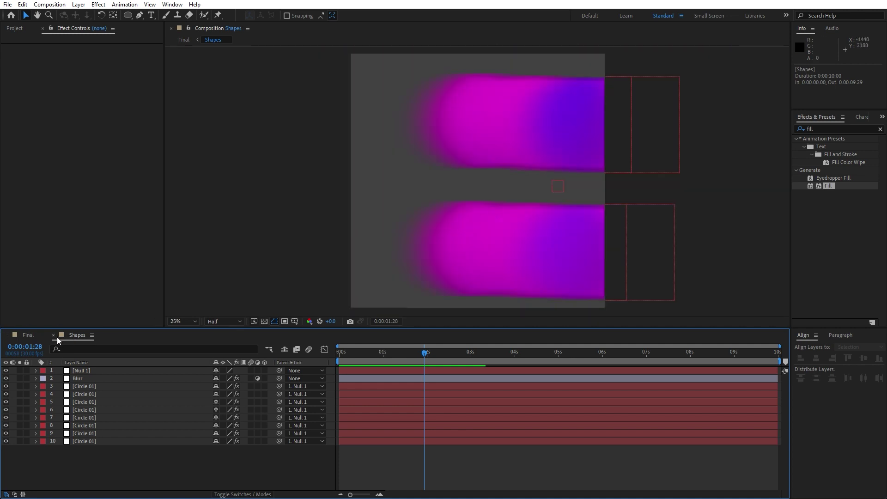
{"action": "left_click", "coordinate": [54, 336]}
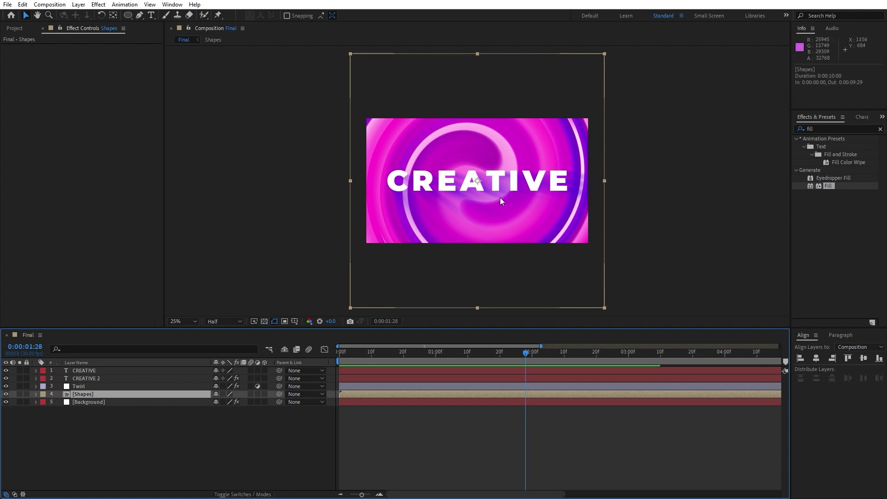